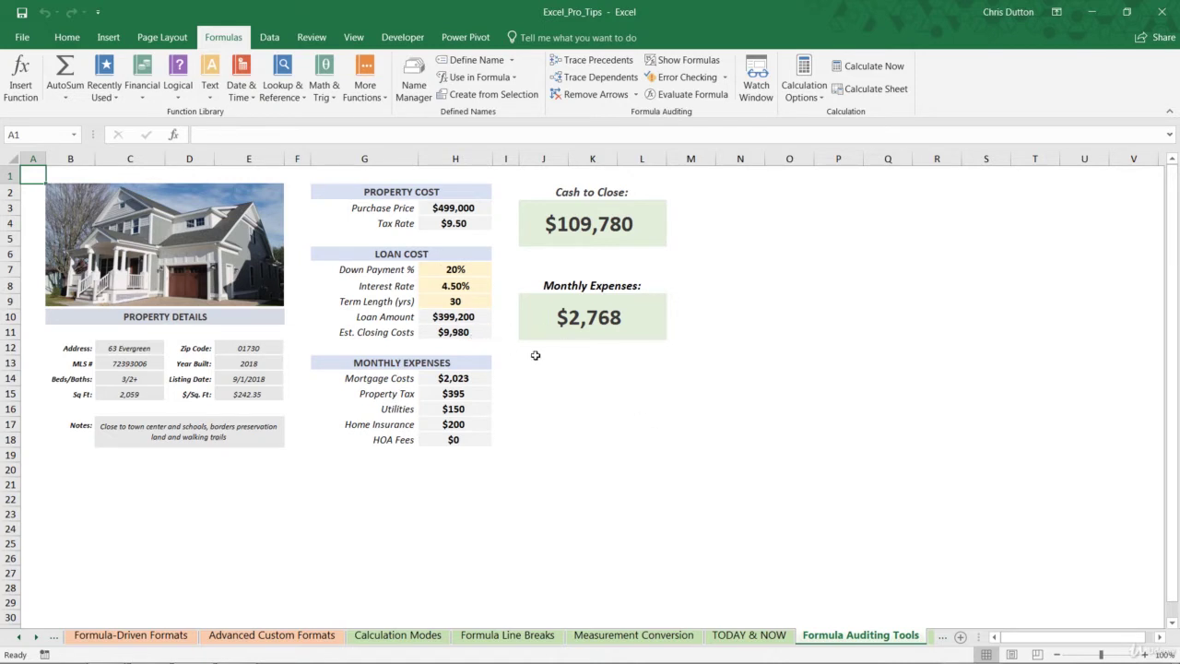
Inspect the purchase price, tax rate, down payment, interest rate and term length cells, and the Cash to Close formula.
{"action": "left_click", "coordinate": [449, 207]}
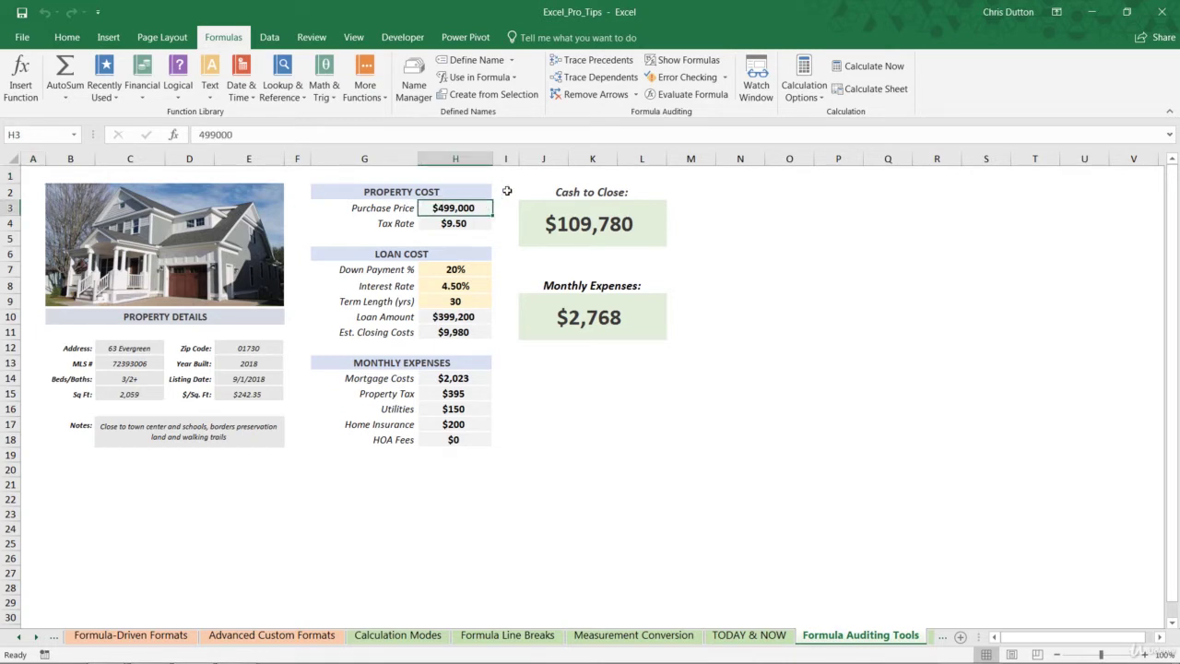
{"action": "key", "text": "Down"}
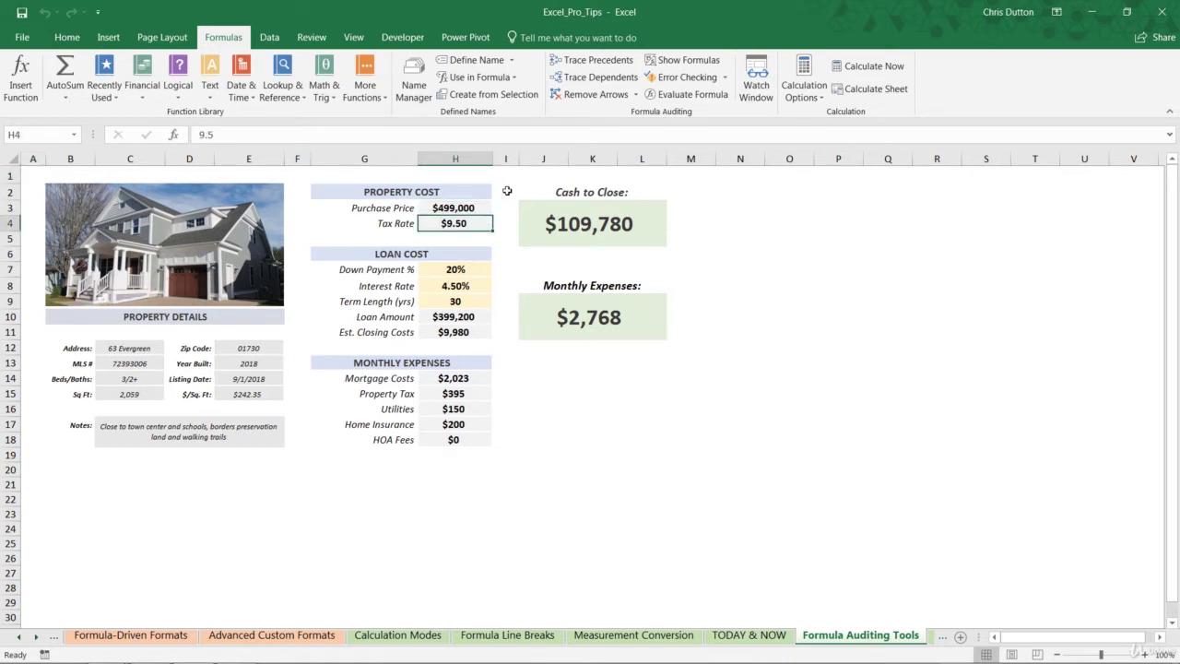
{"action": "left_click", "coordinate": [484, 271]}
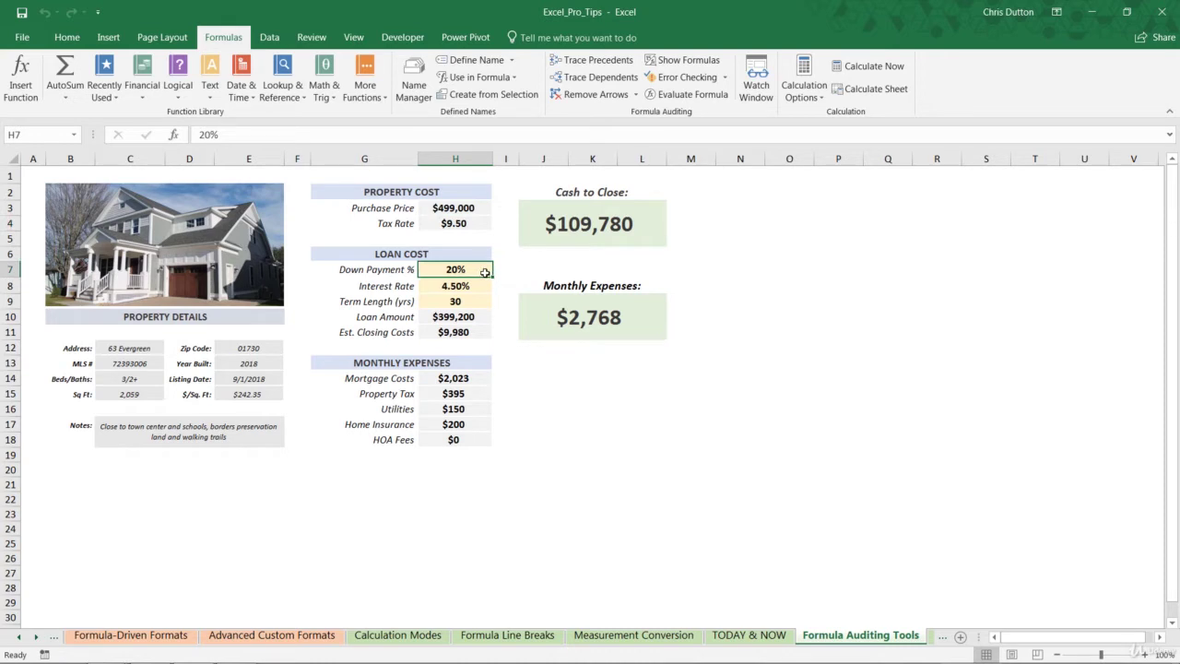
{"action": "key", "text": "Down"}
{"action": "key", "text": "Down"}
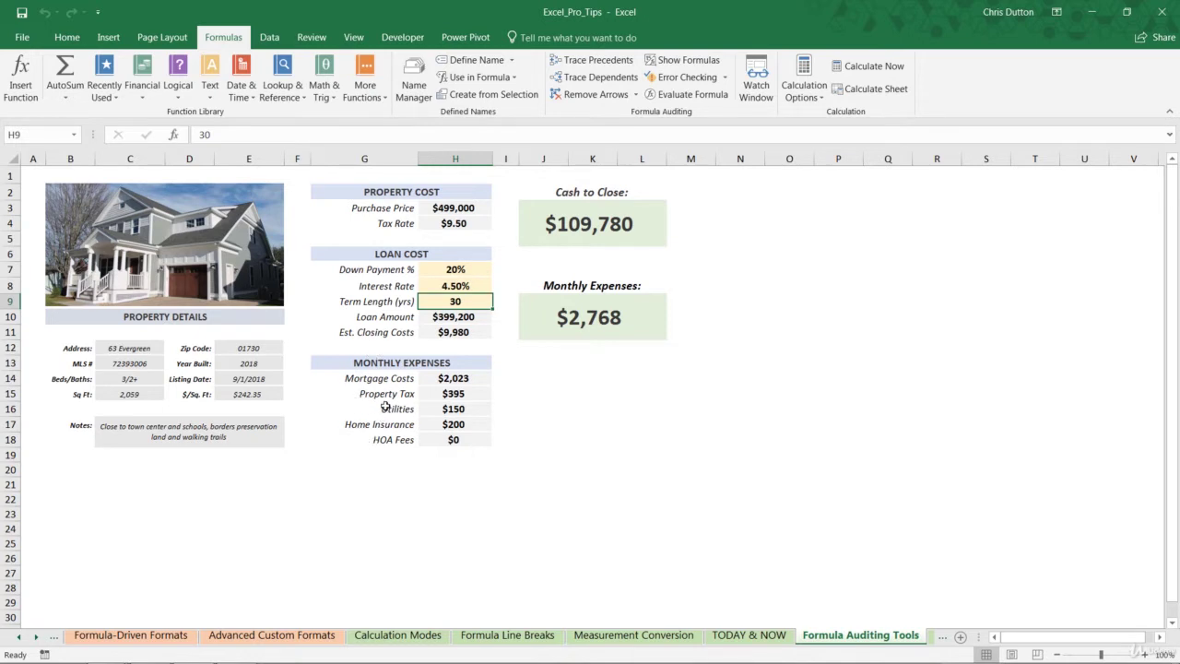
{"action": "left_click", "coordinate": [597, 230]}
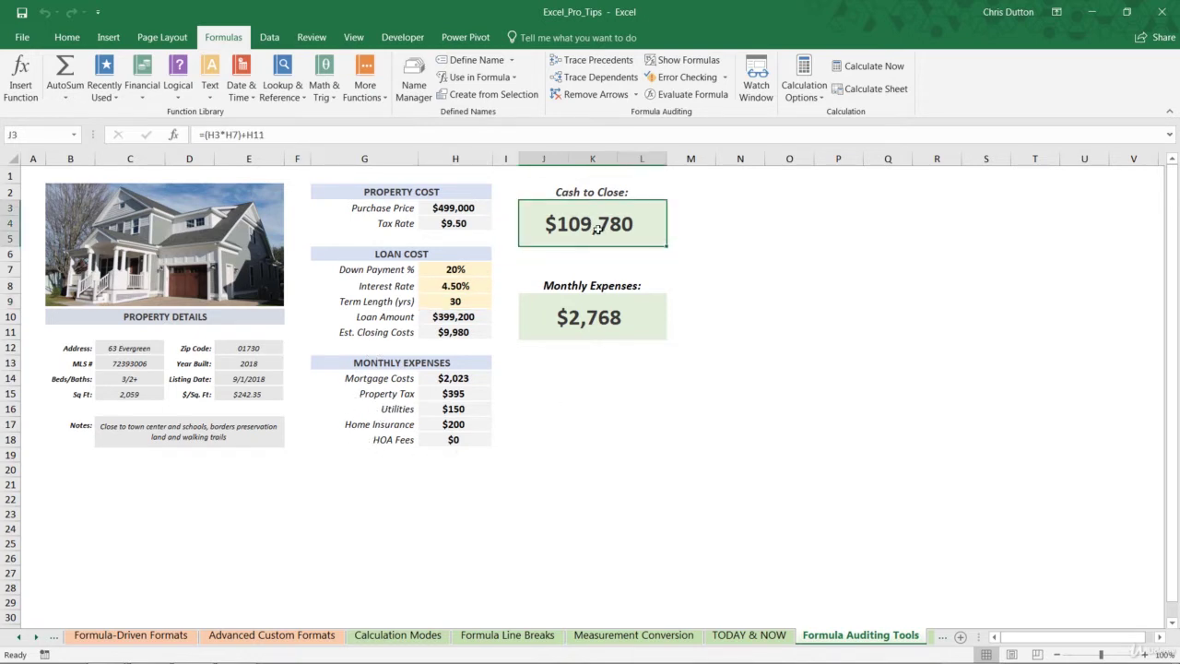
Trace the dependents and the precedents of the Monthly Expenses total in J9.
{"action": "left_click", "coordinate": [600, 308]}
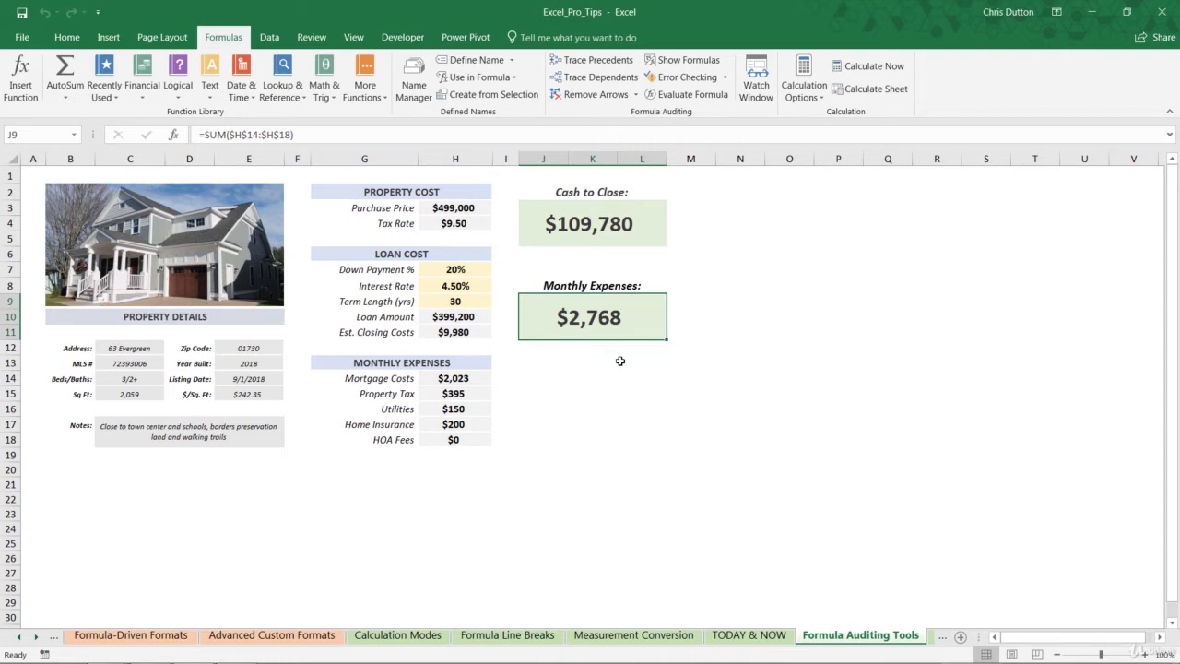
{"action": "left_click", "coordinate": [600, 78]}
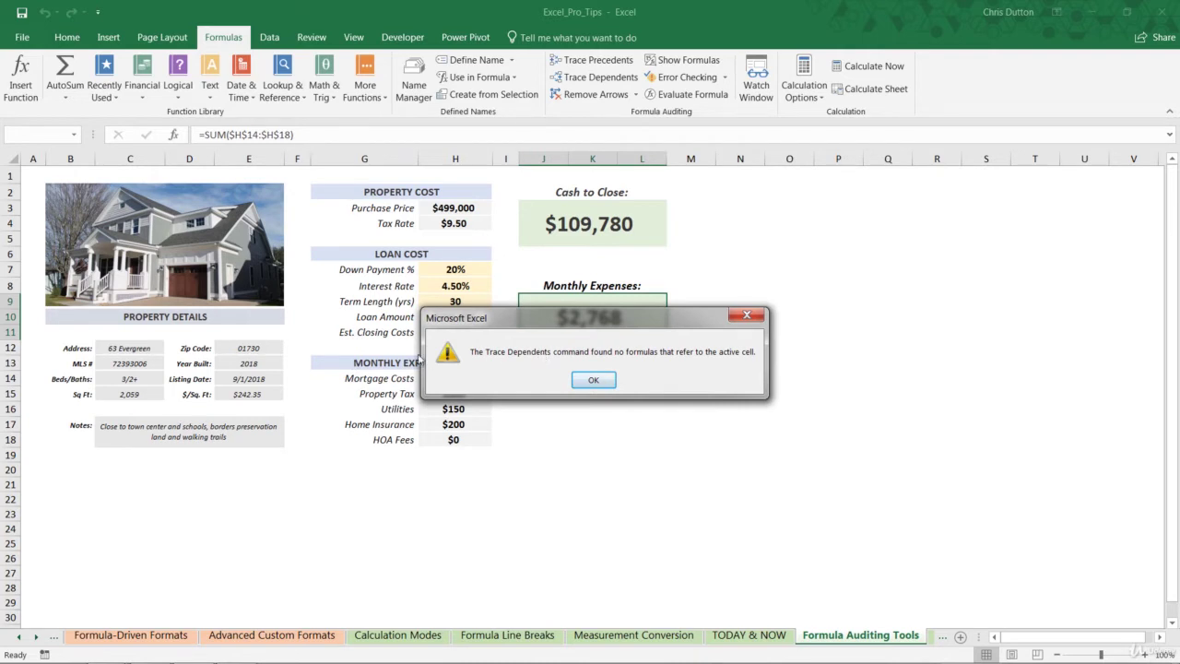
{"action": "left_click", "coordinate": [594, 381]}
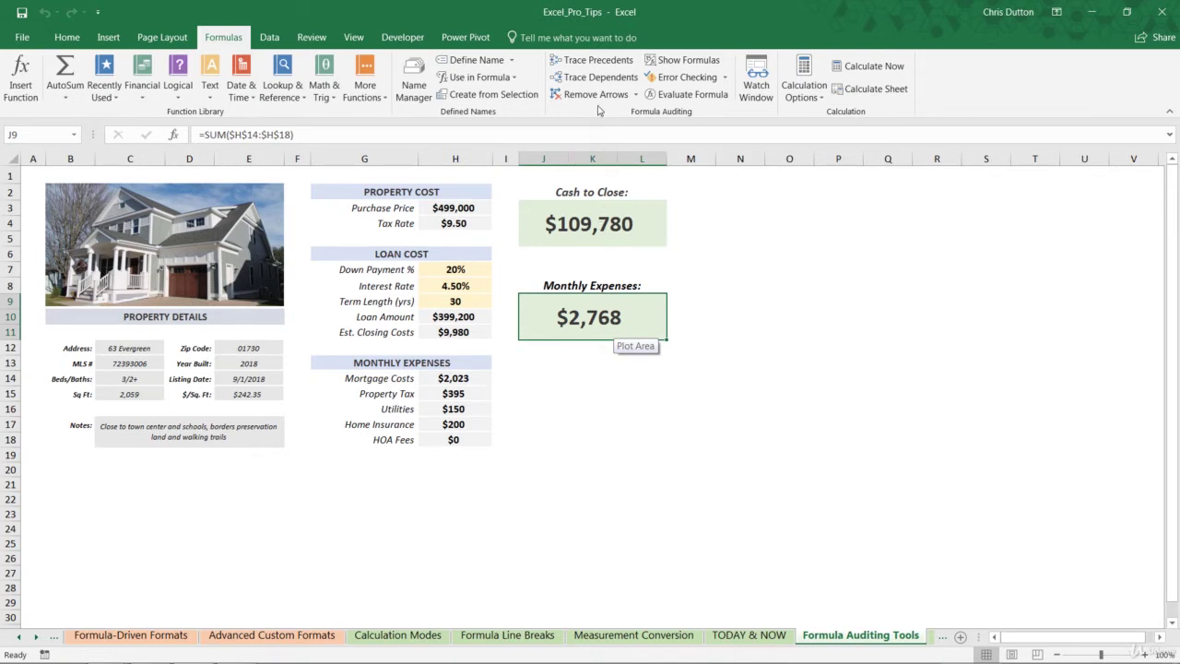
{"action": "left_click", "coordinate": [598, 61]}
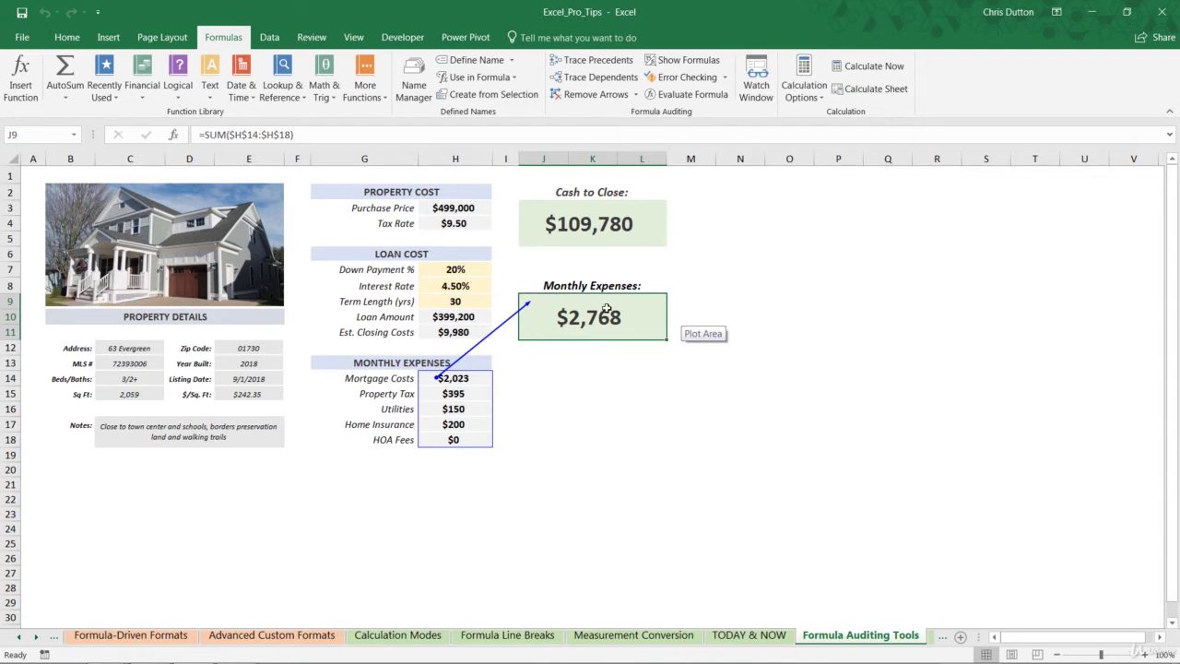
Trace the dependents and precedents of the Cash to Close cell J3, and remove all tracer arrows.
{"action": "left_click", "coordinate": [593, 222]}
{"action": "left_click", "coordinate": [598, 77]}
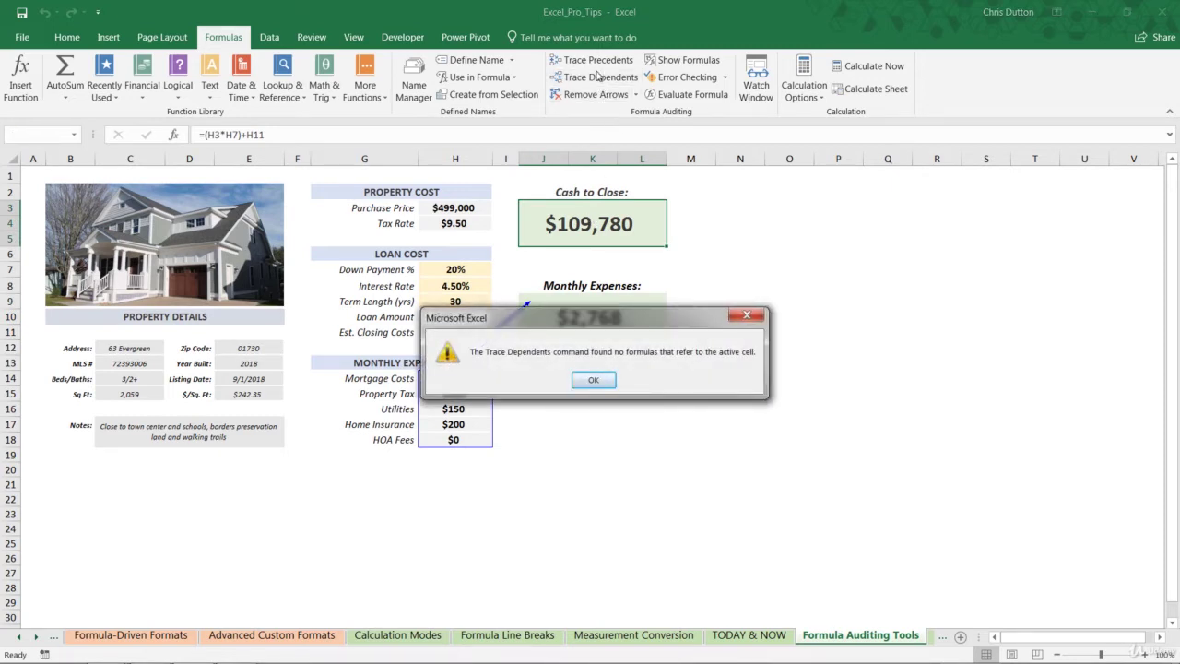
{"action": "left_click", "coordinate": [592, 380]}
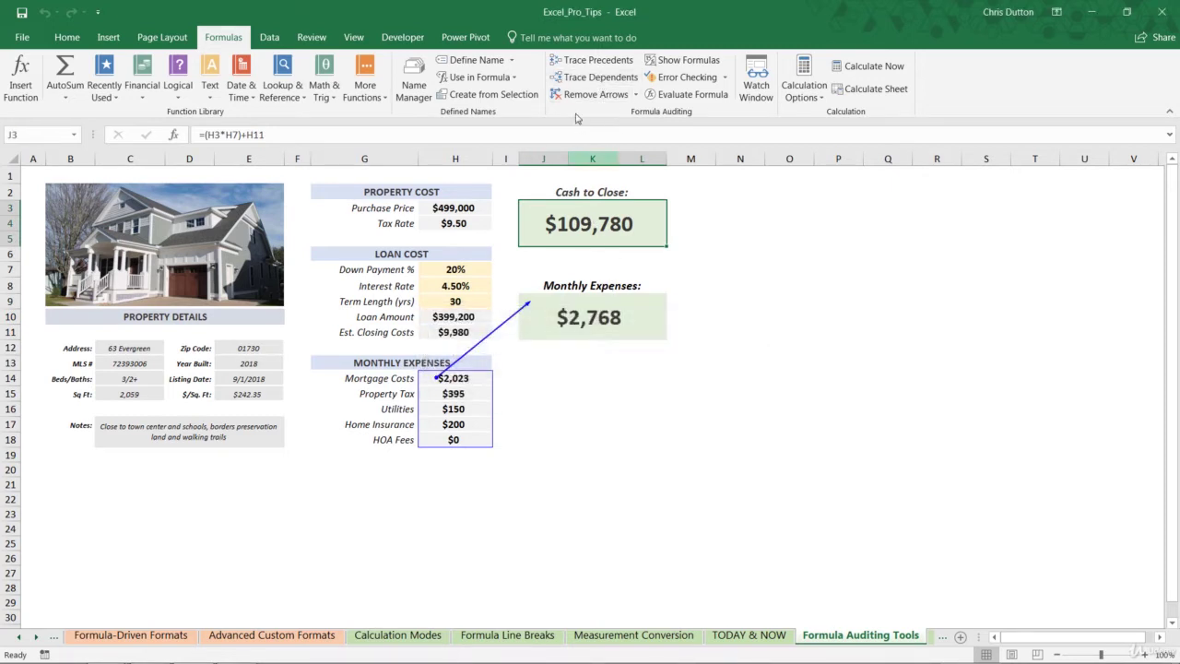
{"action": "left_click", "coordinate": [580, 61]}
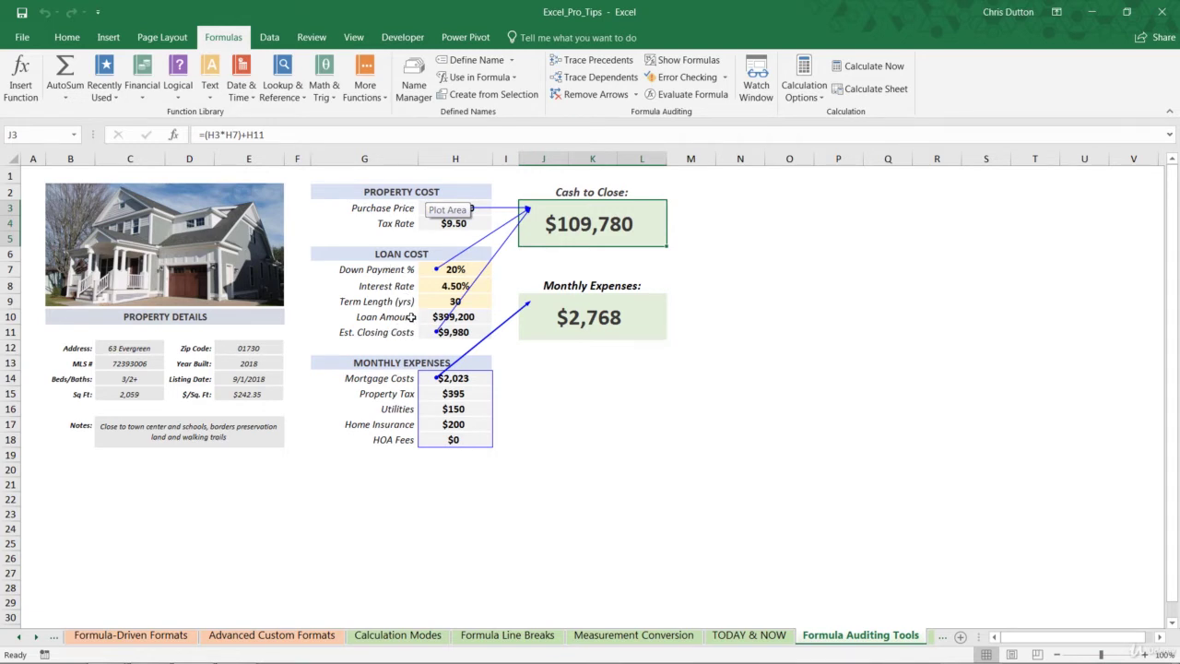
{"action": "left_click", "coordinate": [590, 94]}
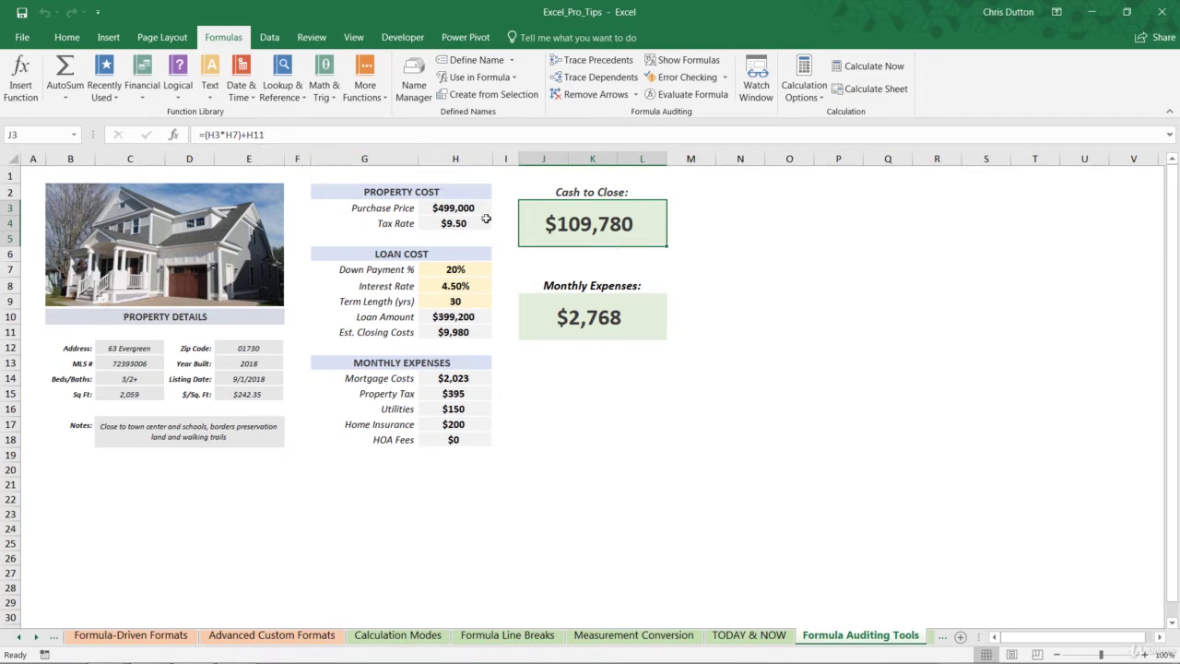
Examine the colour-coded cell references in the Cash to Close formula, and compare it with the Monthly Expenses formula.
{"action": "key", "text": "F2"}
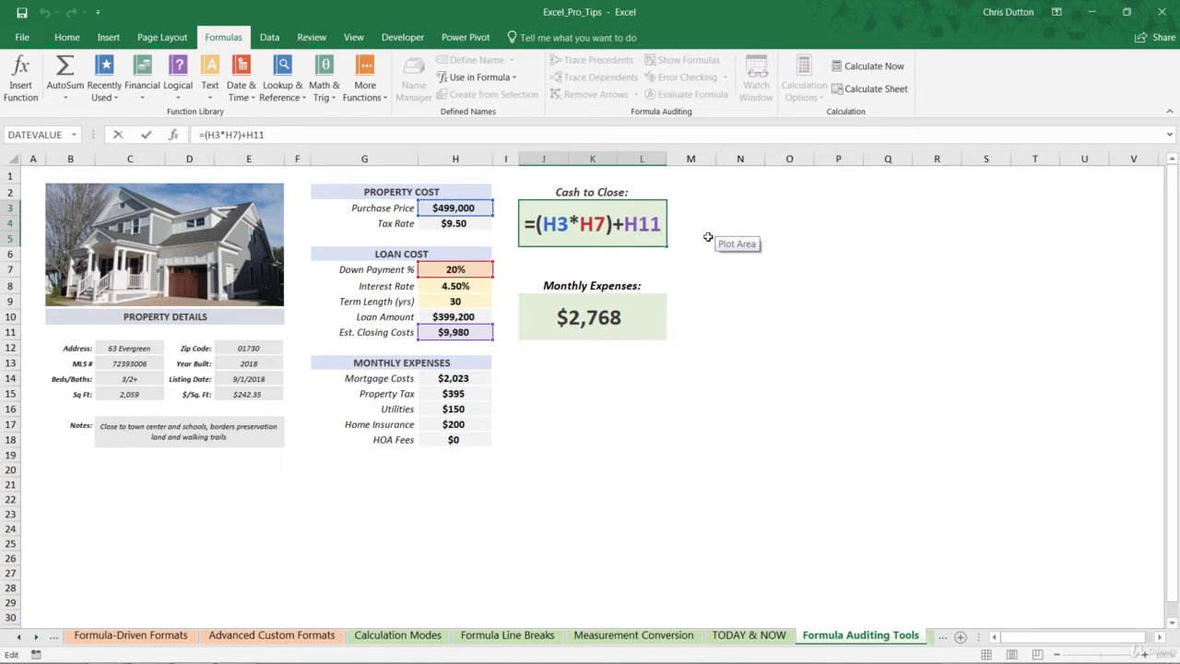
{"action": "key", "text": "Return"}
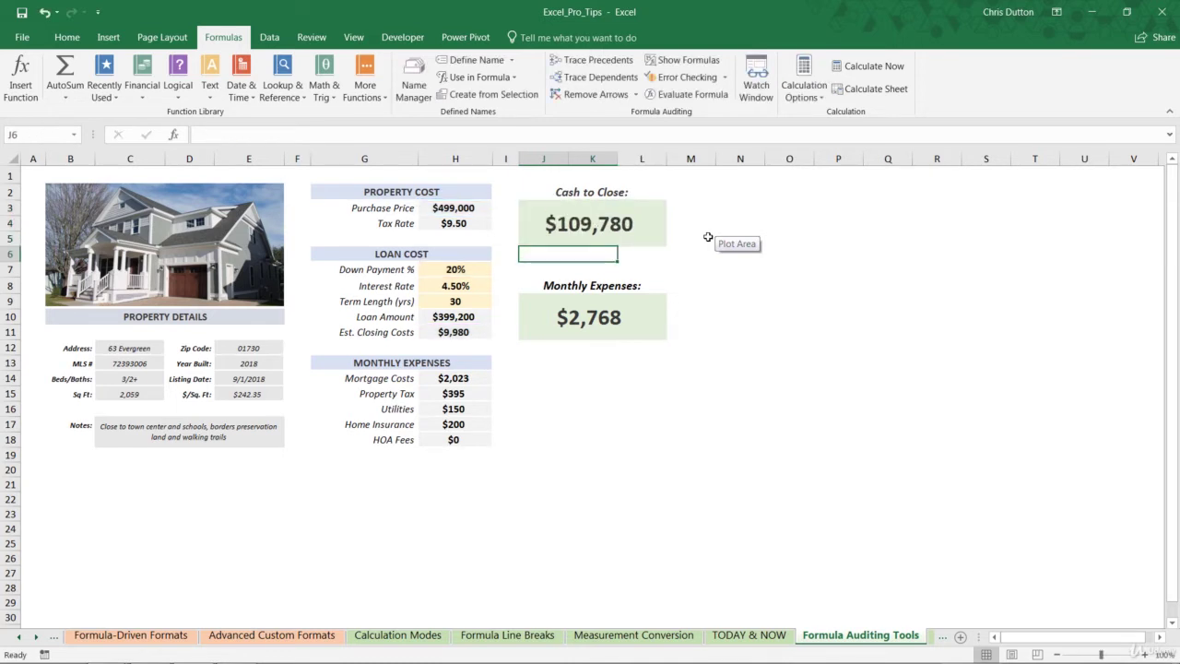
{"action": "left_click", "coordinate": [615, 231]}
{"action": "left_click", "coordinate": [631, 303]}
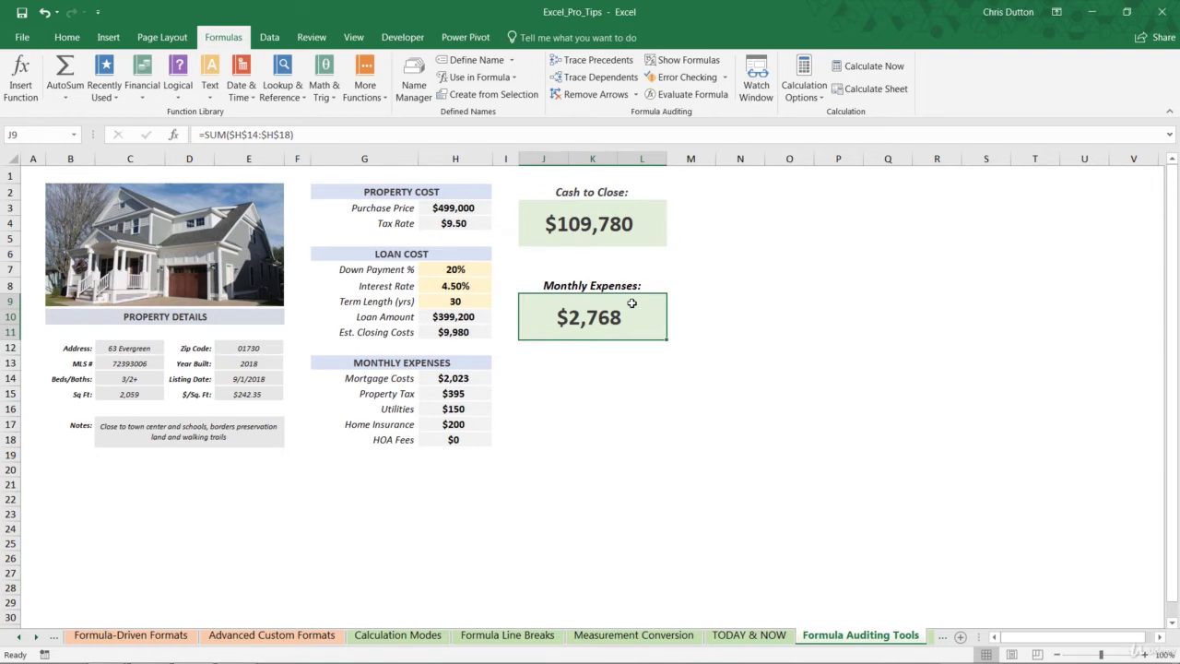
{"action": "left_click", "coordinate": [583, 221]}
Trace two levels of dependents from the Purchase Price cell H3, and clear the tracer arrows.
{"action": "left_click", "coordinate": [456, 206]}
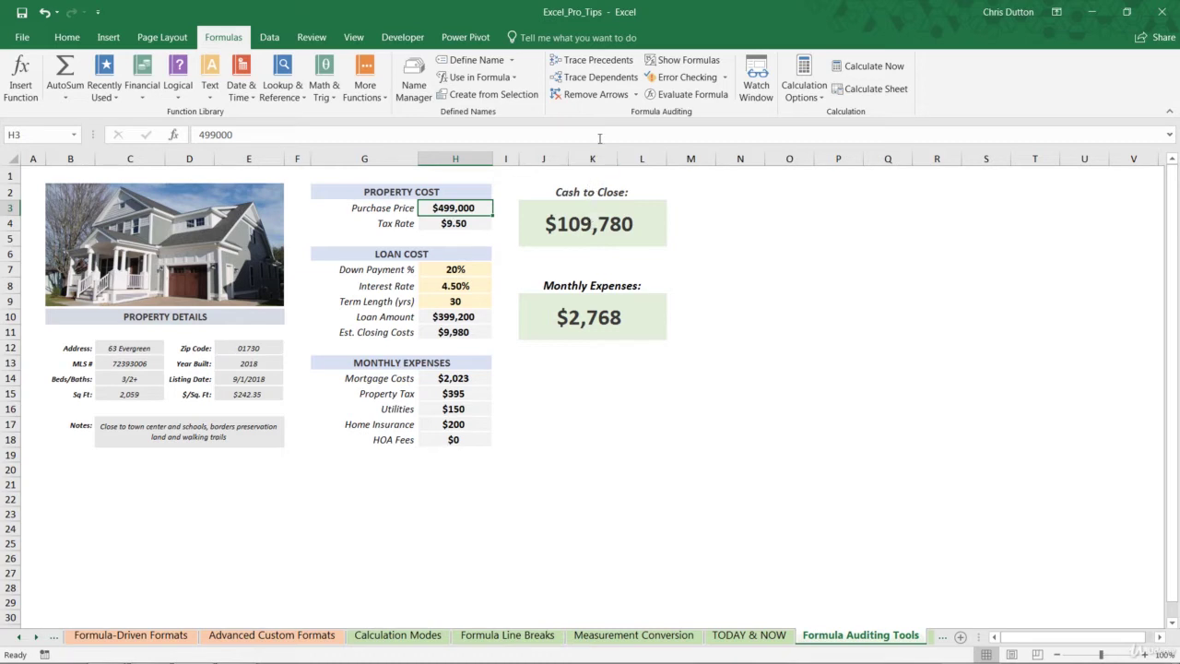
{"action": "left_click", "coordinate": [602, 81]}
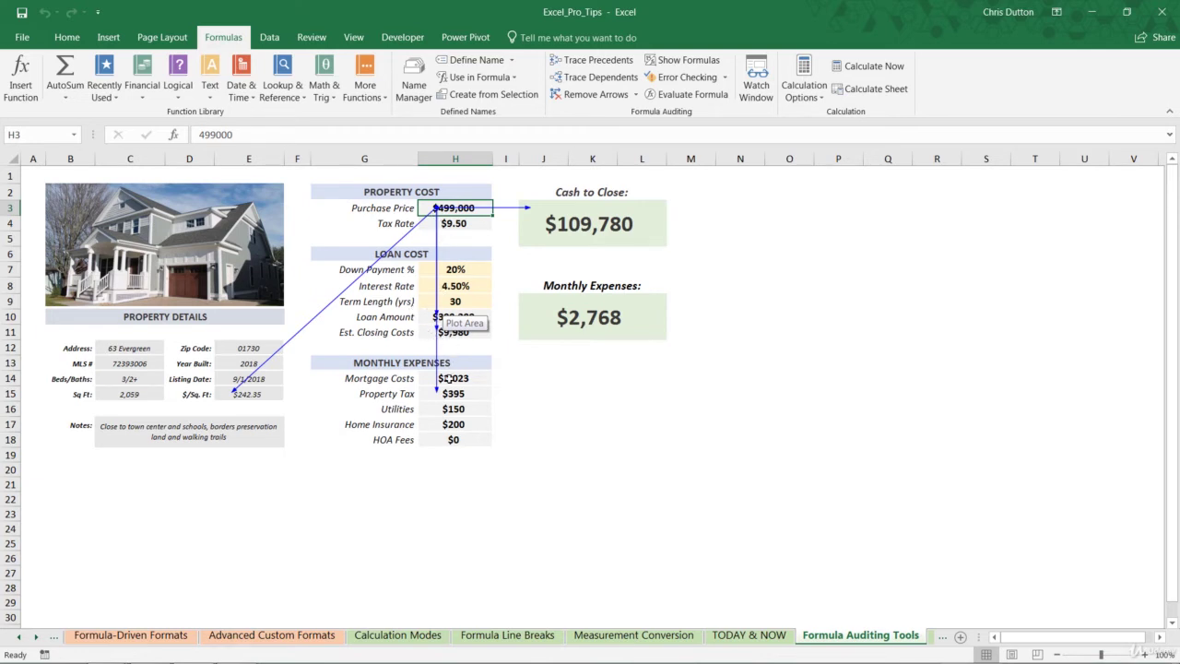
{"action": "left_click", "coordinate": [619, 80]}
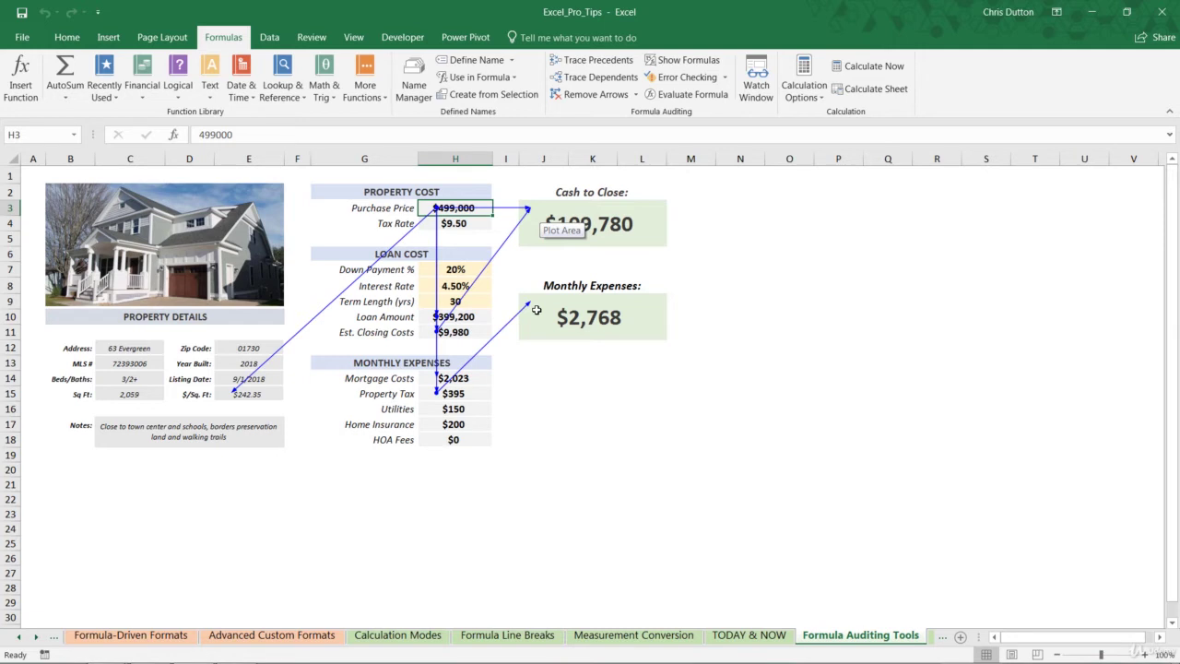
{"action": "left_click", "coordinate": [595, 94]}
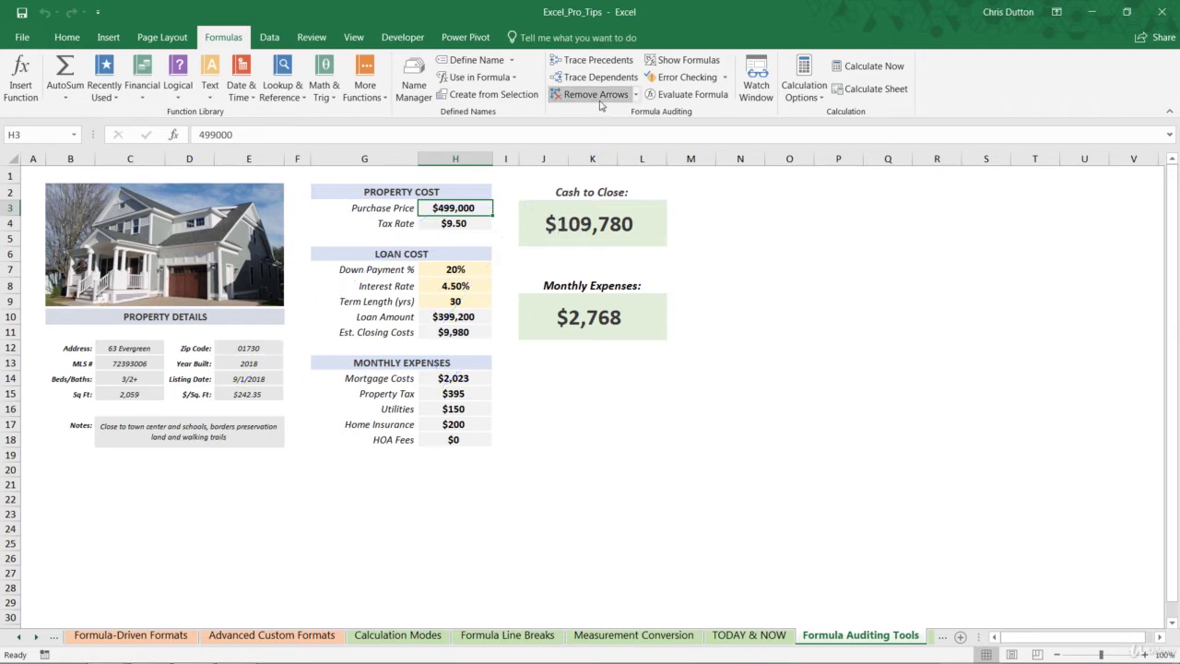
Show the formulas in all worksheet cells to review them, and switch back to displaying values.
{"action": "left_click", "coordinate": [689, 61]}
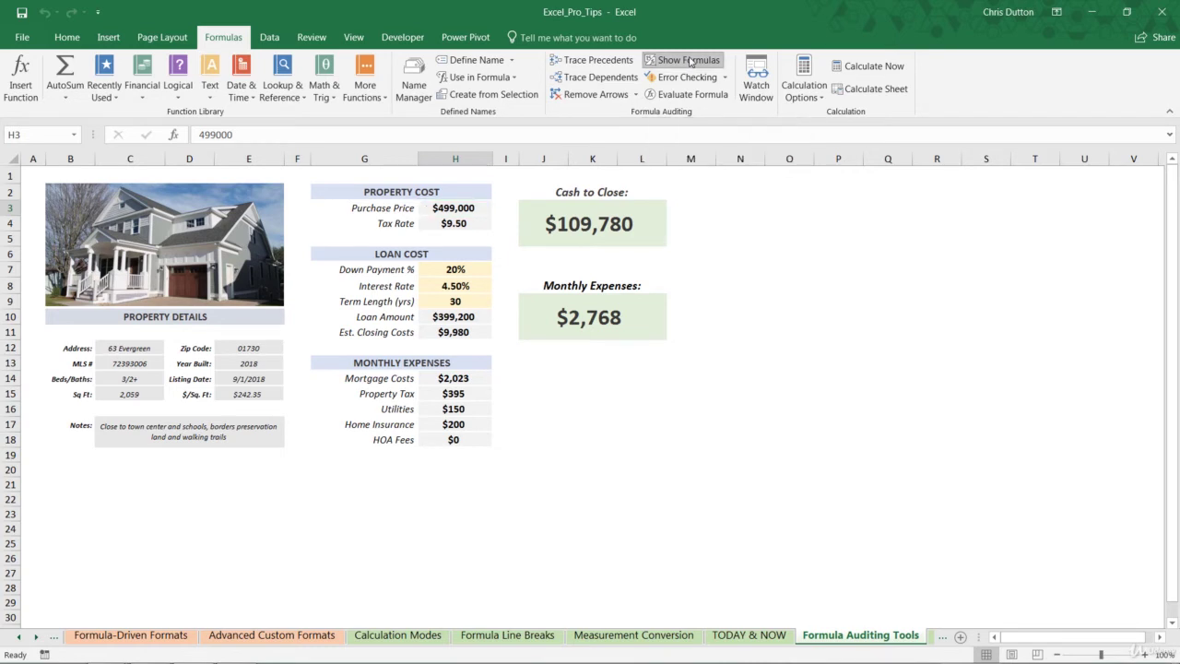
{"action": "left_click_drag", "start_coordinate": [1013, 636], "coordinate": [1041, 636]}
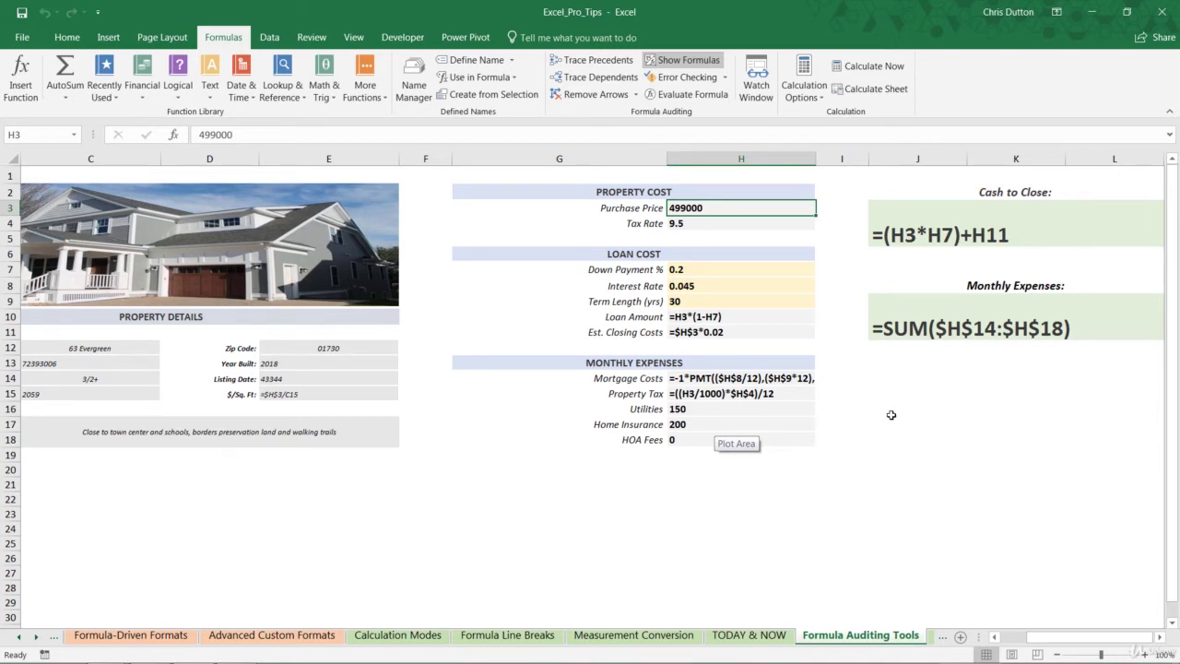
{"action": "left_click", "coordinate": [675, 60]}
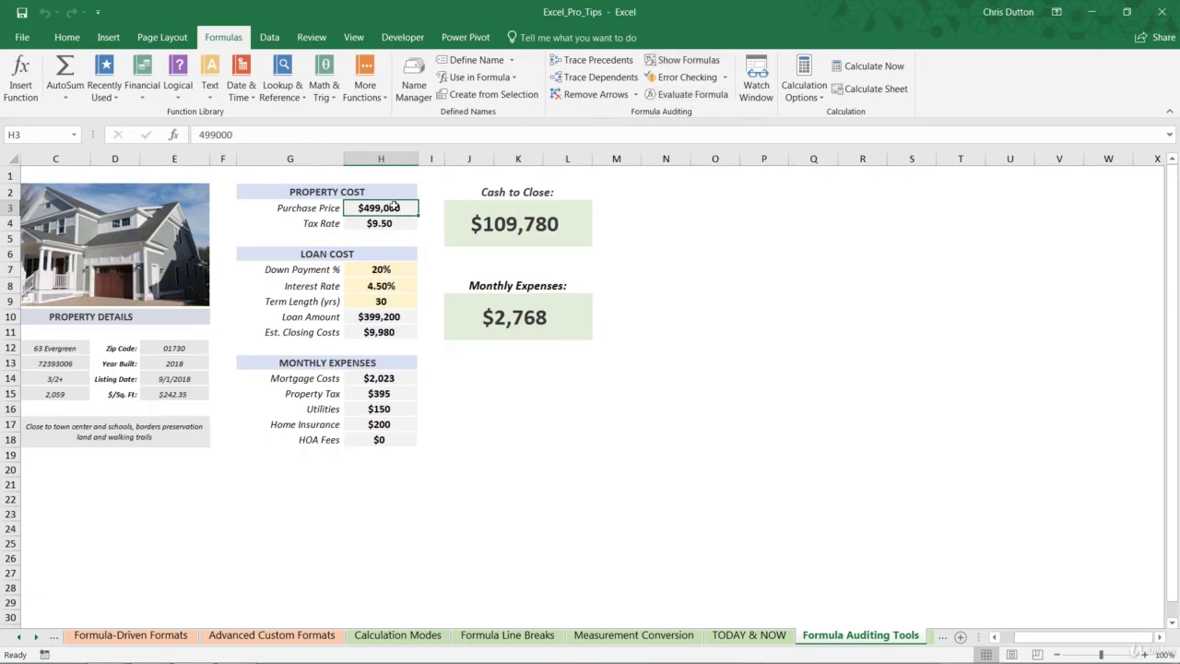
Evaluate the Property Tax formula in H15 one expression at a time through to its result, and close the evaluation.
{"action": "left_click", "coordinate": [360, 393]}
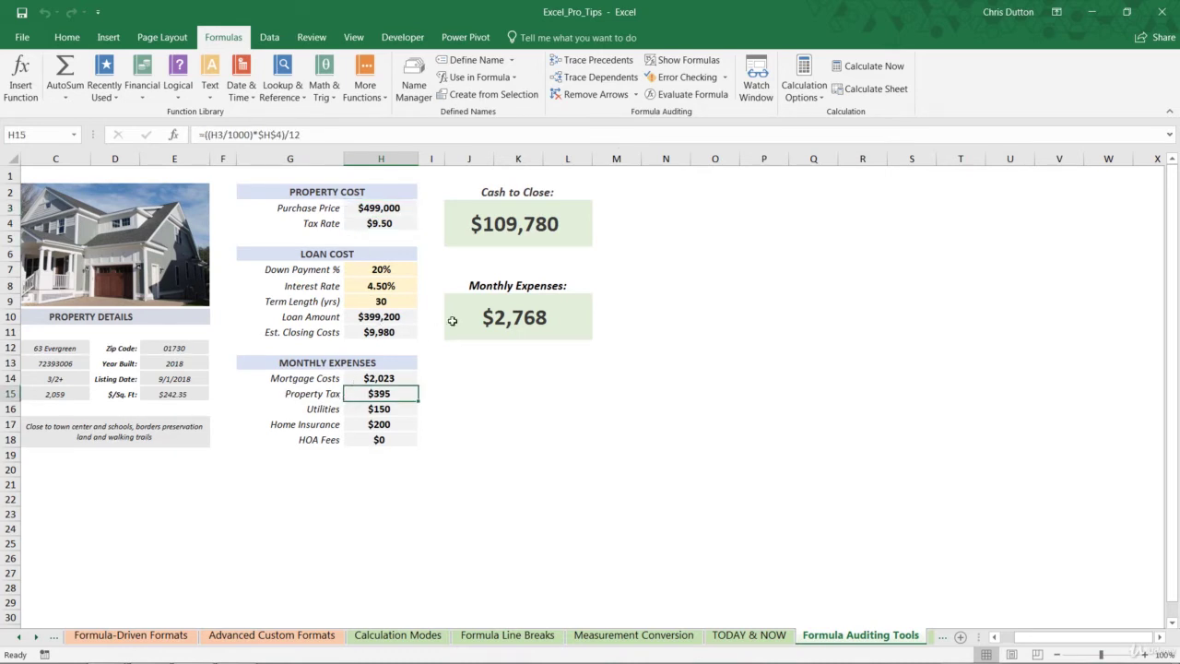
{"action": "left_click", "coordinate": [686, 96]}
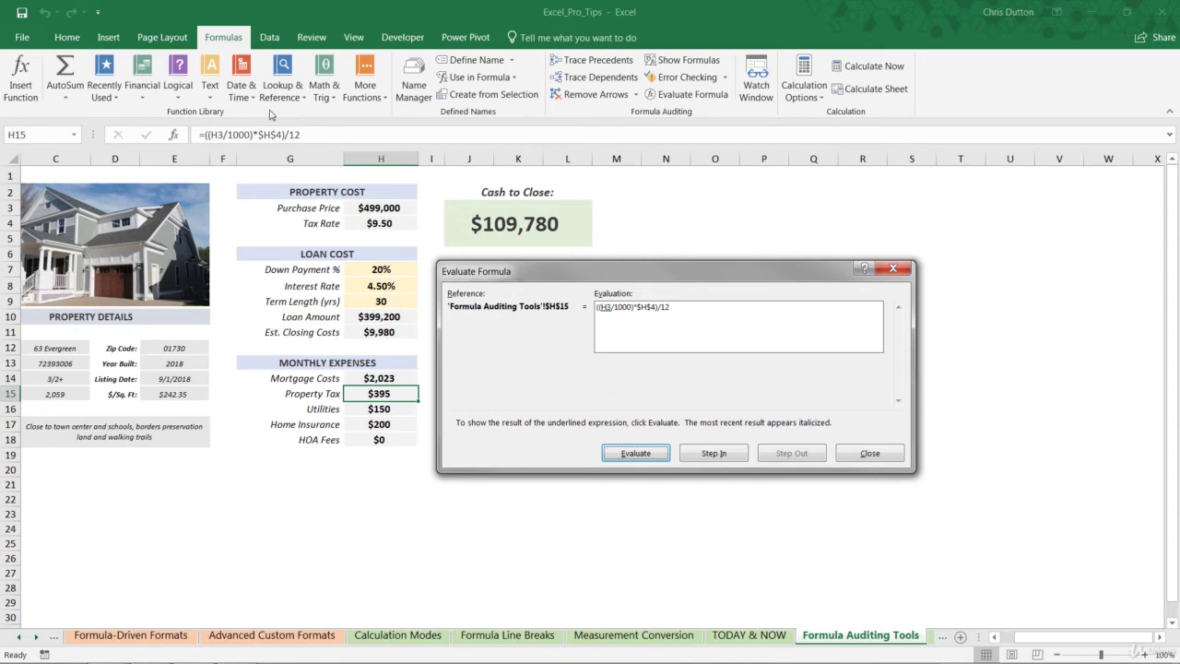
{"action": "left_click_drag", "start_coordinate": [549, 272], "coordinate": [544, 190]}
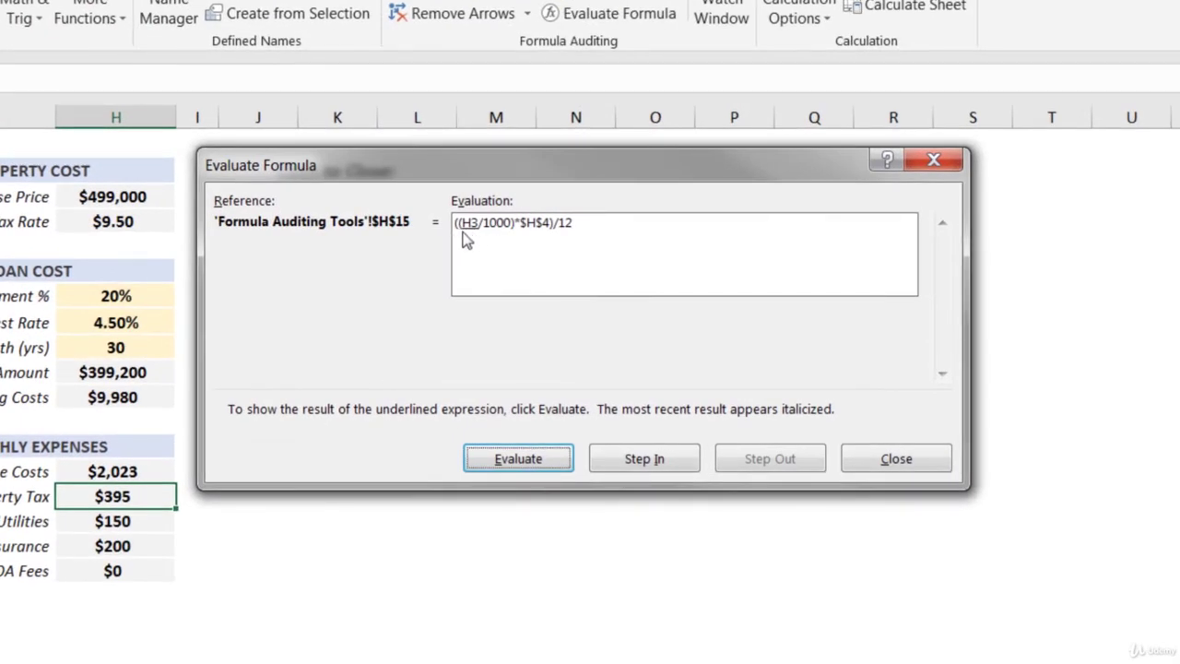
{"action": "left_click", "coordinate": [530, 466]}
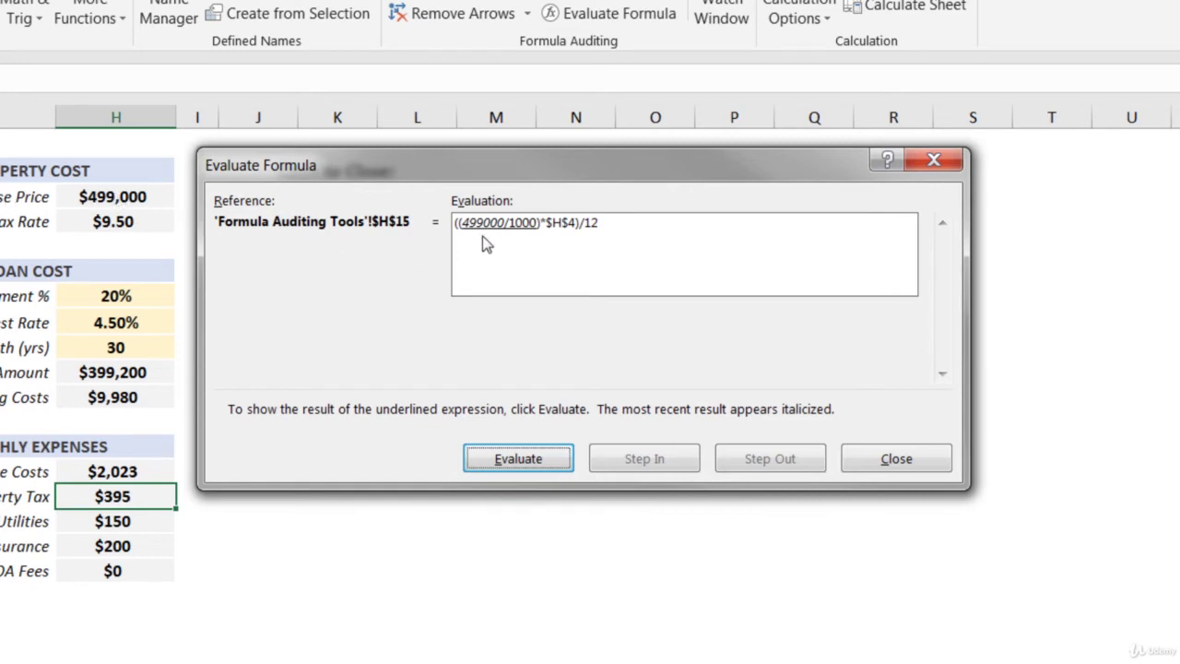
{"action": "left_click", "coordinate": [517, 459]}
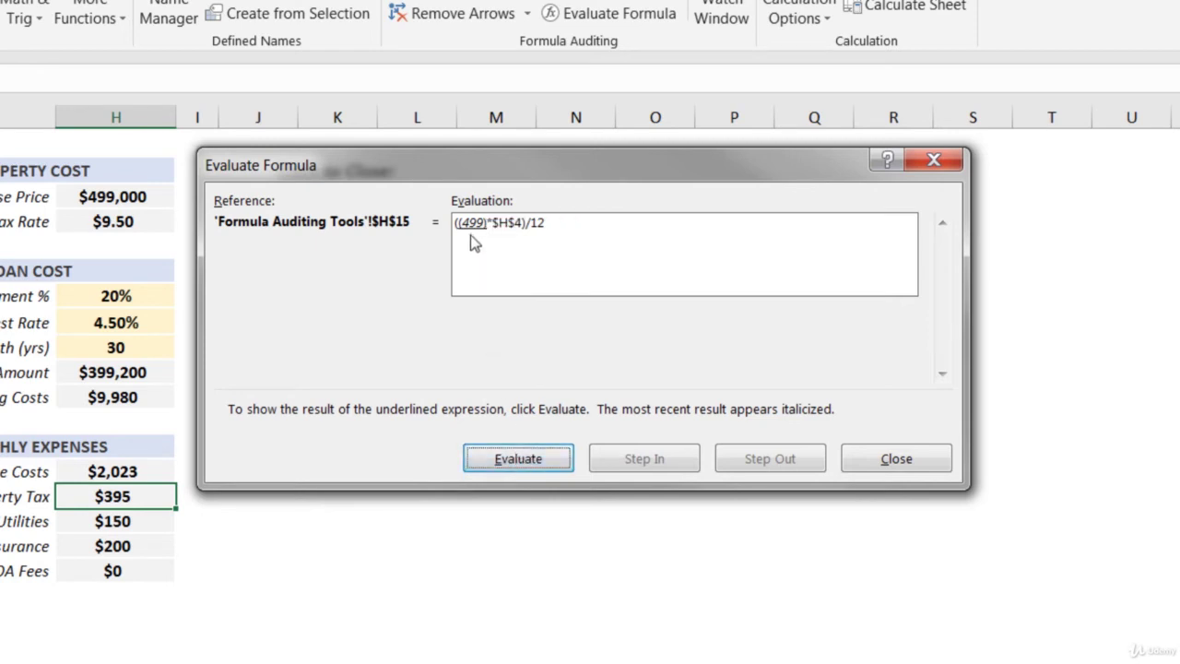
{"action": "left_click", "coordinate": [514, 458]}
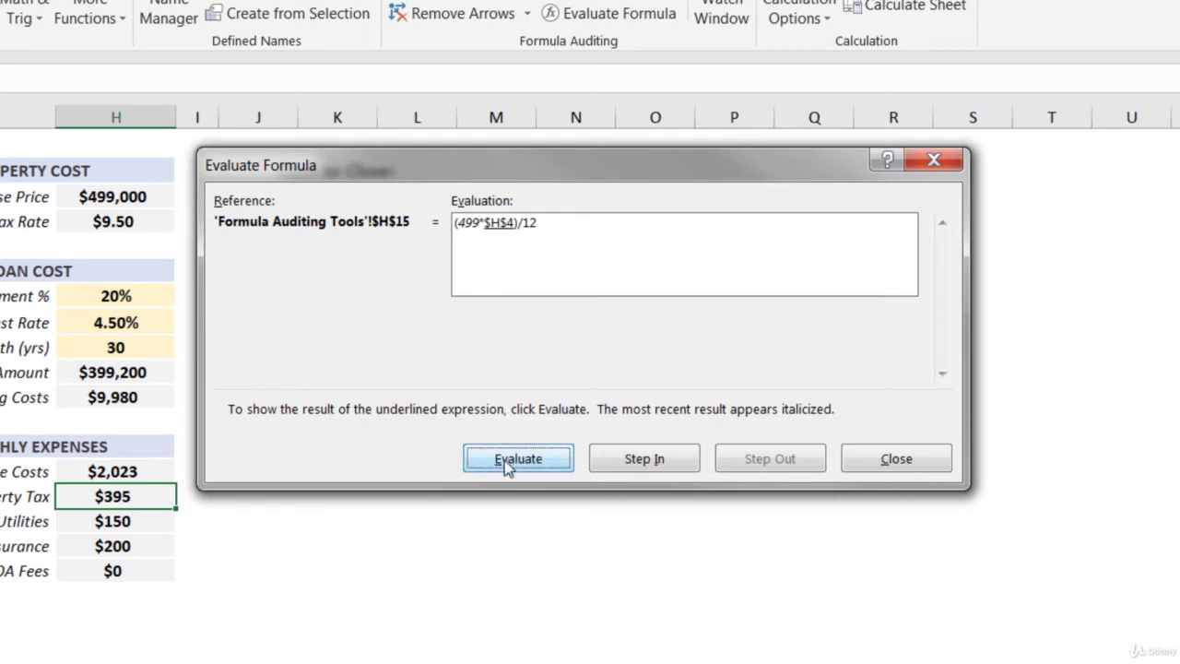
{"action": "left_click", "coordinate": [503, 458]}
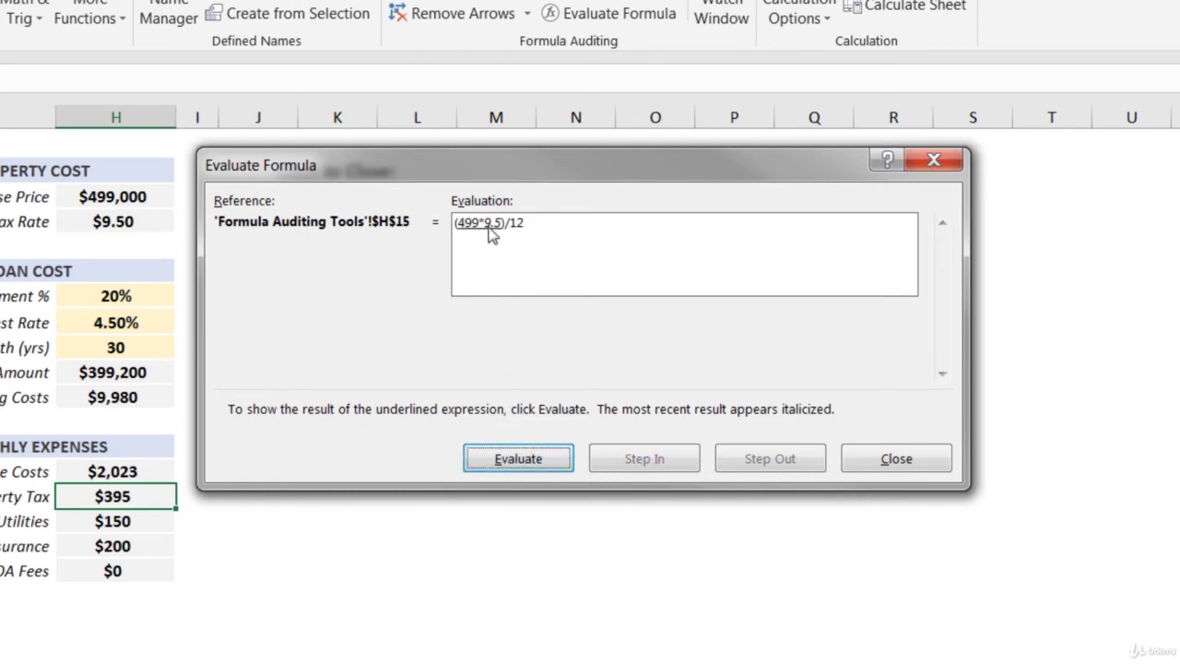
{"action": "left_click", "coordinate": [518, 464]}
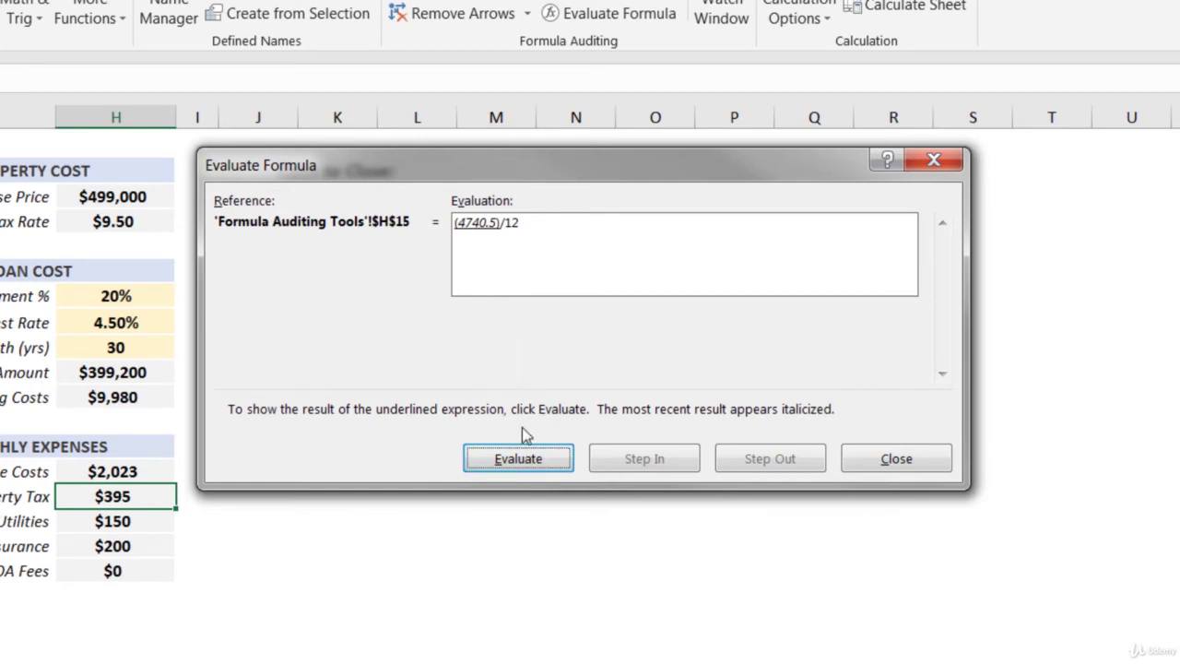
{"action": "left_click", "coordinate": [507, 458]}
{"action": "left_click", "coordinate": [507, 459]}
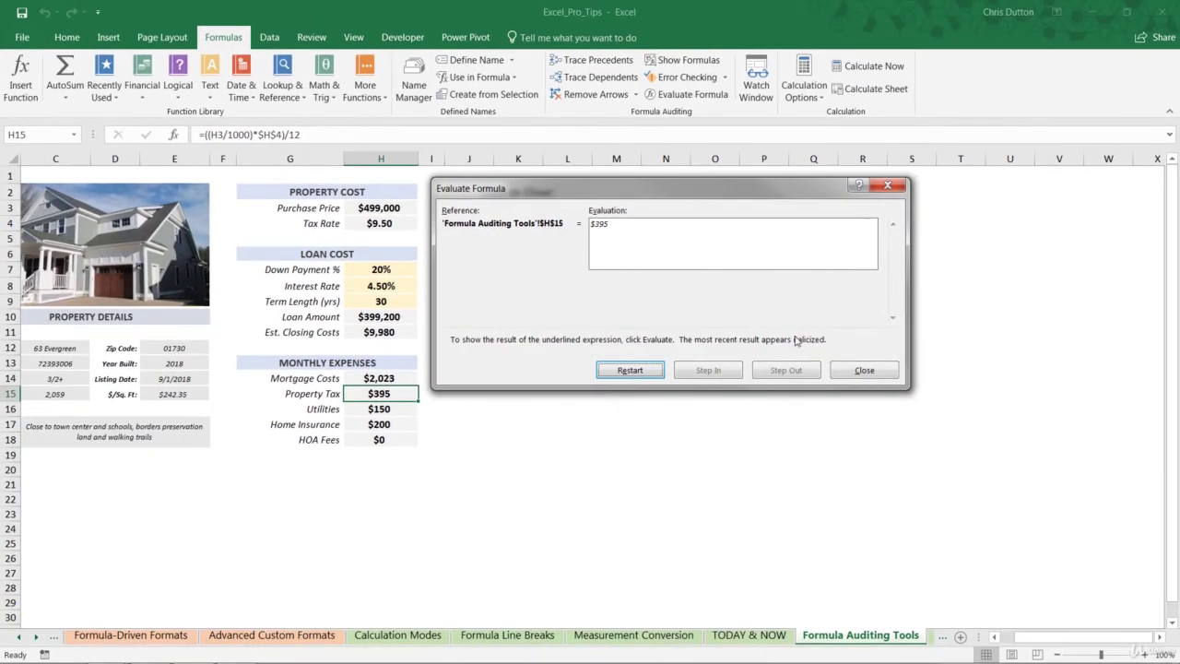
{"action": "left_click", "coordinate": [853, 369]}
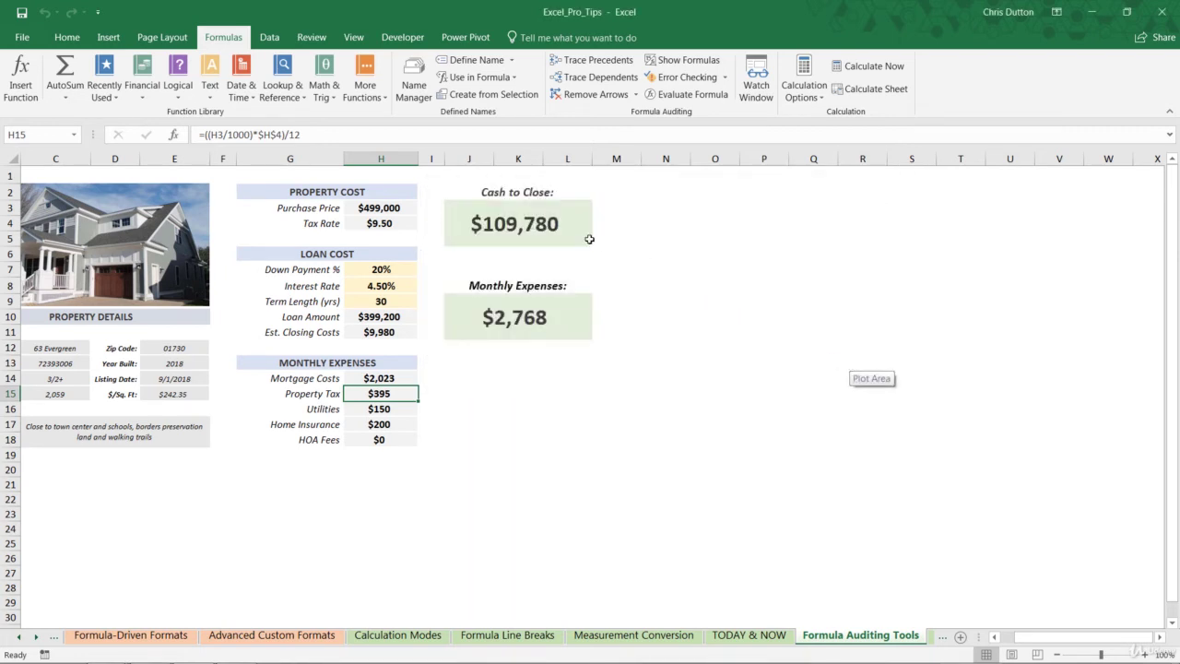
Evaluate the Cash to Close formula in J3 one expression at a time up to its H11 reference.
{"action": "left_click", "coordinate": [519, 221]}
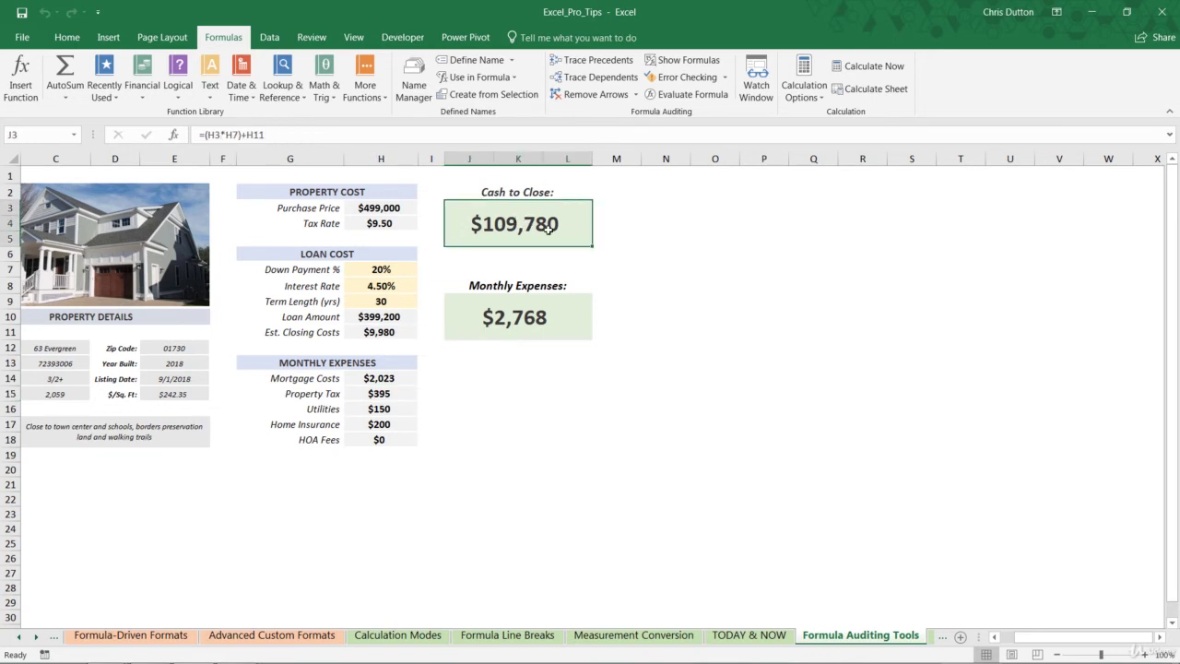
{"action": "left_click", "coordinate": [710, 96]}
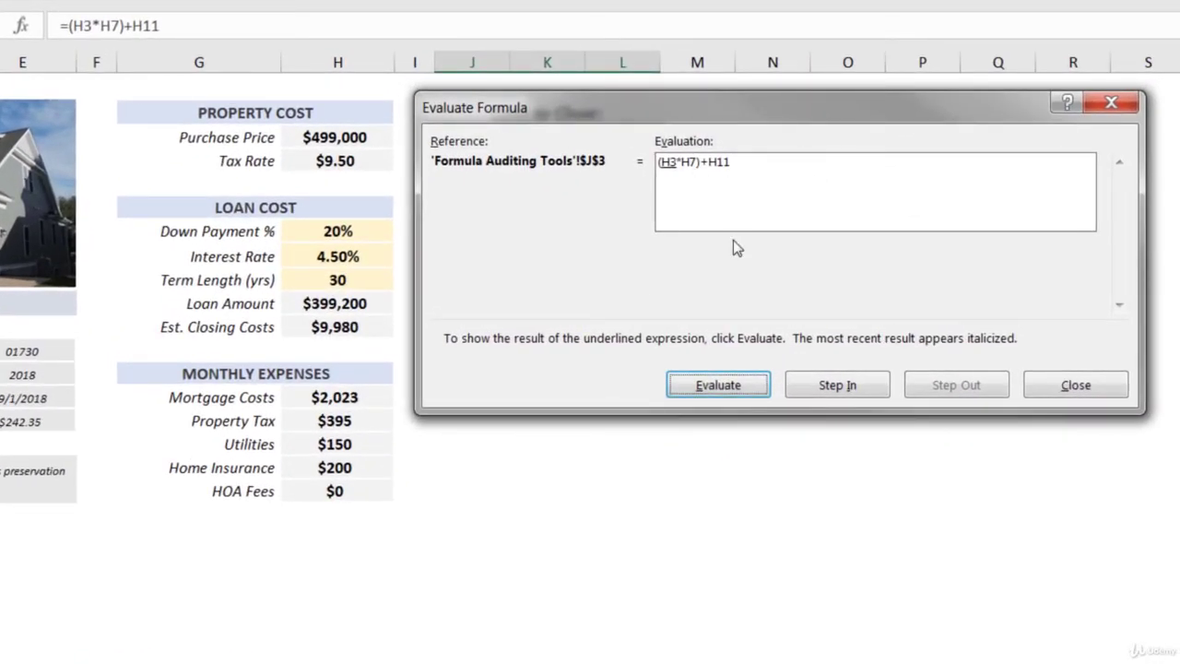
{"action": "left_click", "coordinate": [724, 385]}
{"action": "left_click", "coordinate": [711, 392]}
{"action": "left_click", "coordinate": [710, 392]}
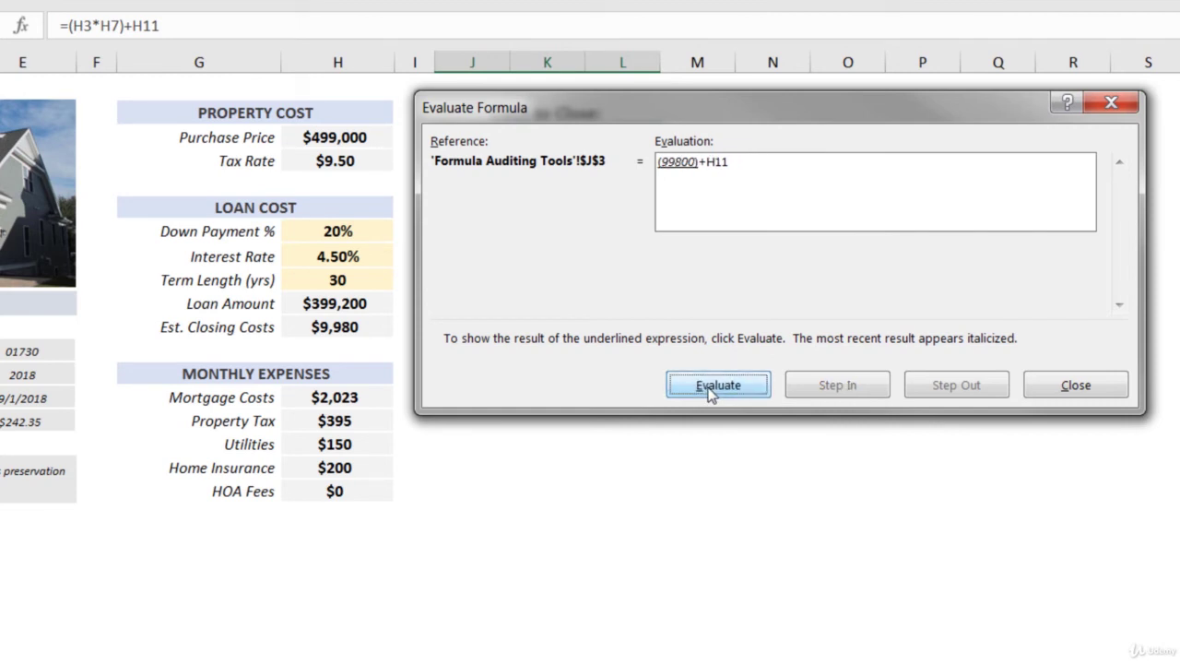
{"action": "left_click", "coordinate": [711, 392]}
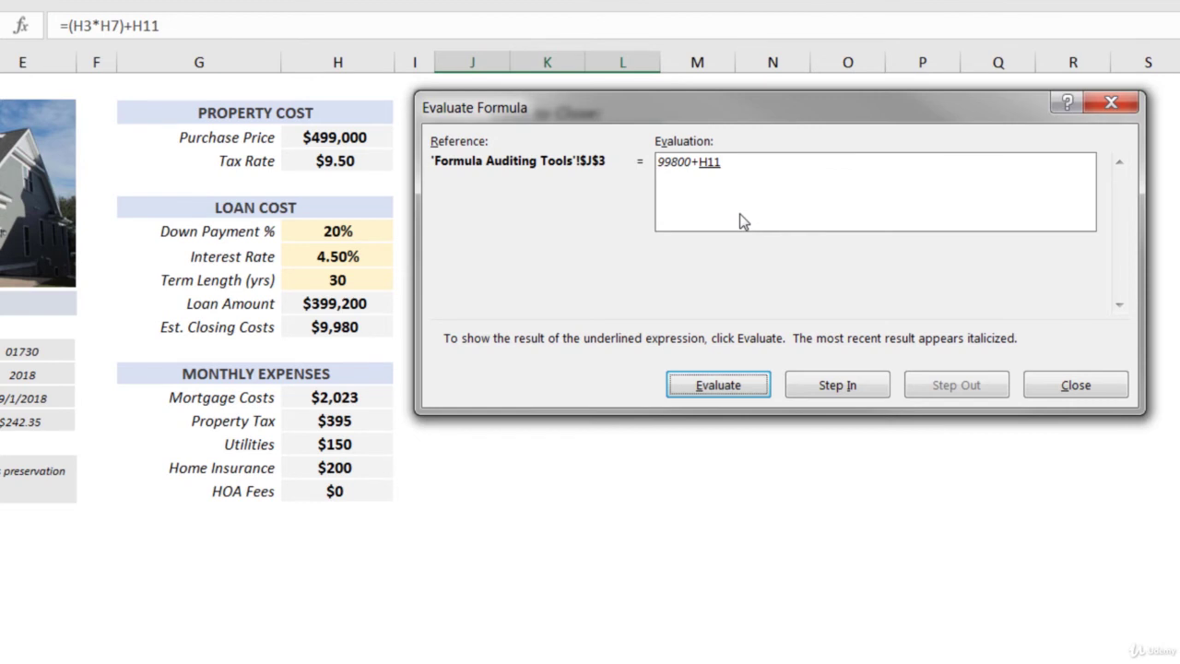
Step into the H11 closing costs reference, evaluate its formula through to the result, and step back out.
{"action": "left_click", "coordinate": [858, 386]}
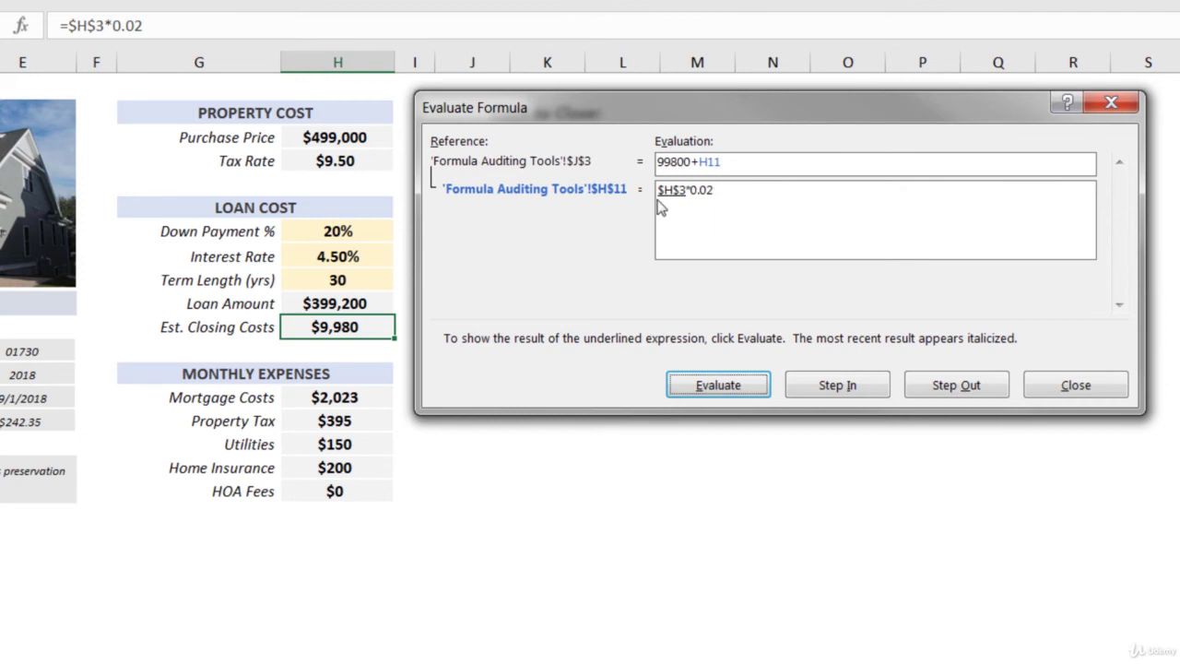
{"action": "left_click", "coordinate": [718, 390]}
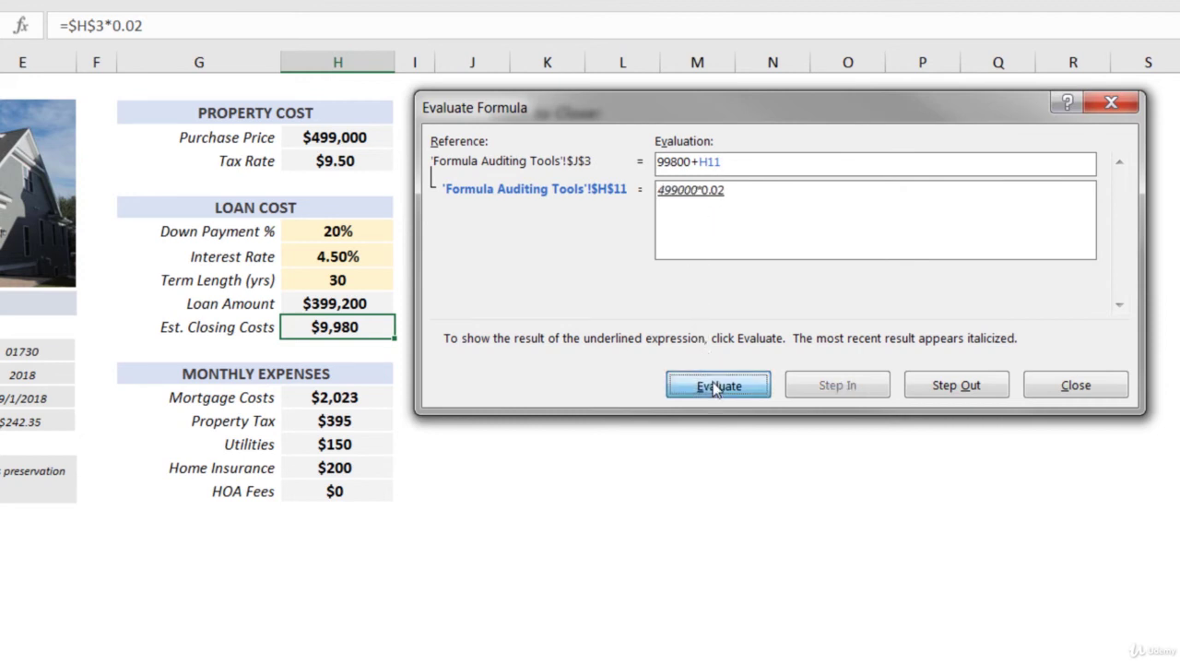
{"action": "left_click", "coordinate": [717, 387]}
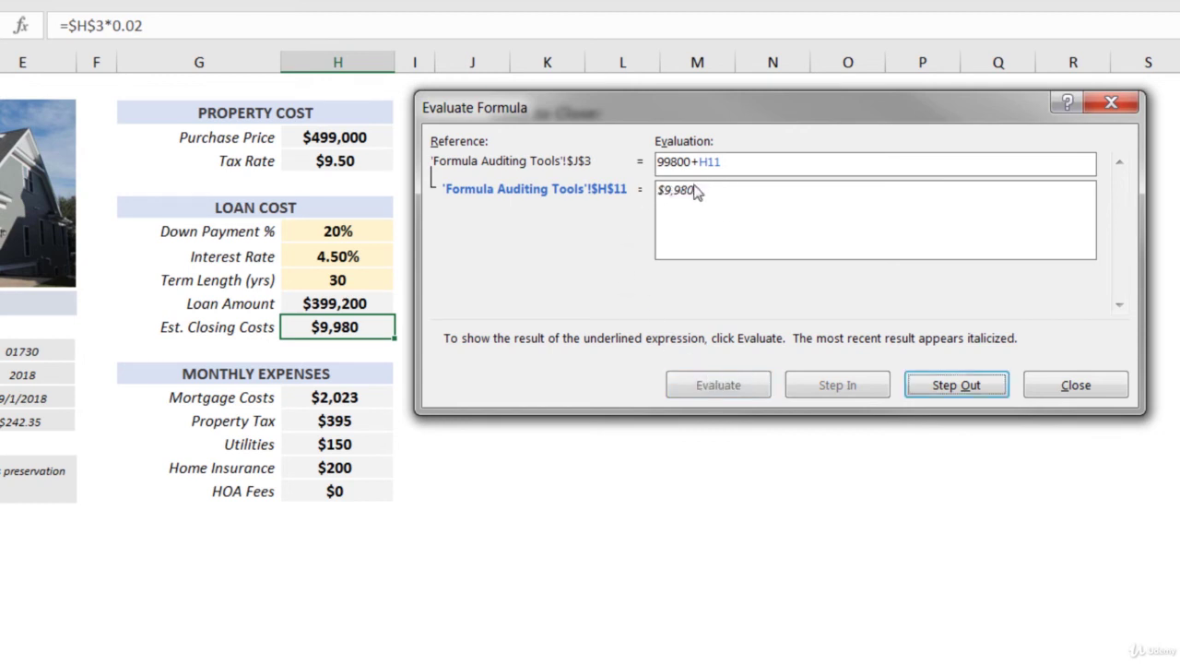
{"action": "left_click", "coordinate": [946, 386]}
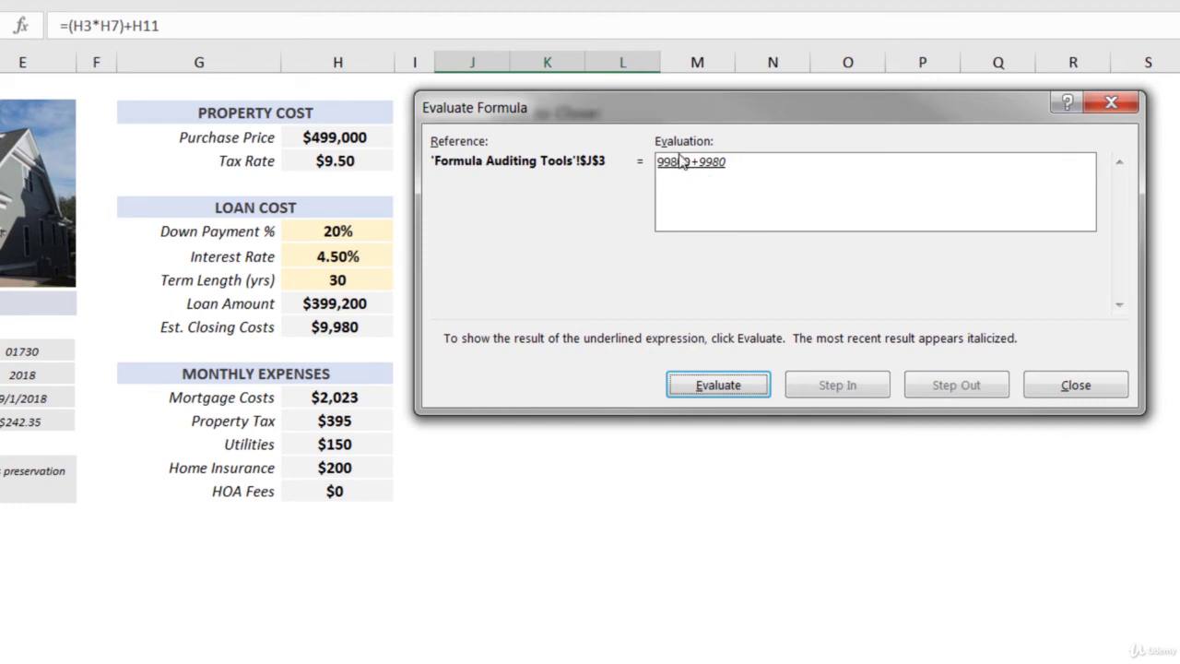
Evaluate the remaining Cash to Close sum with its result cell in view, and close the evaluation.
{"action": "left_click", "coordinate": [711, 392]}
{"action": "left_click_drag", "start_coordinate": [720, 100], "coordinate": [738, 211]}
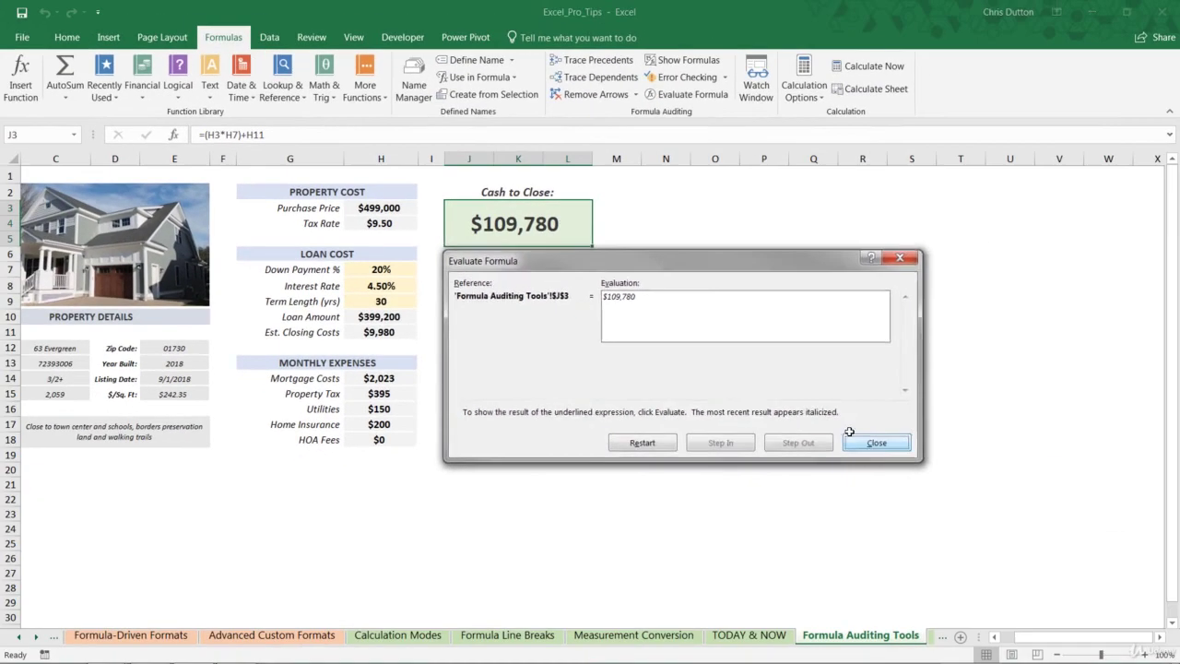
{"action": "left_click", "coordinate": [998, 473]}
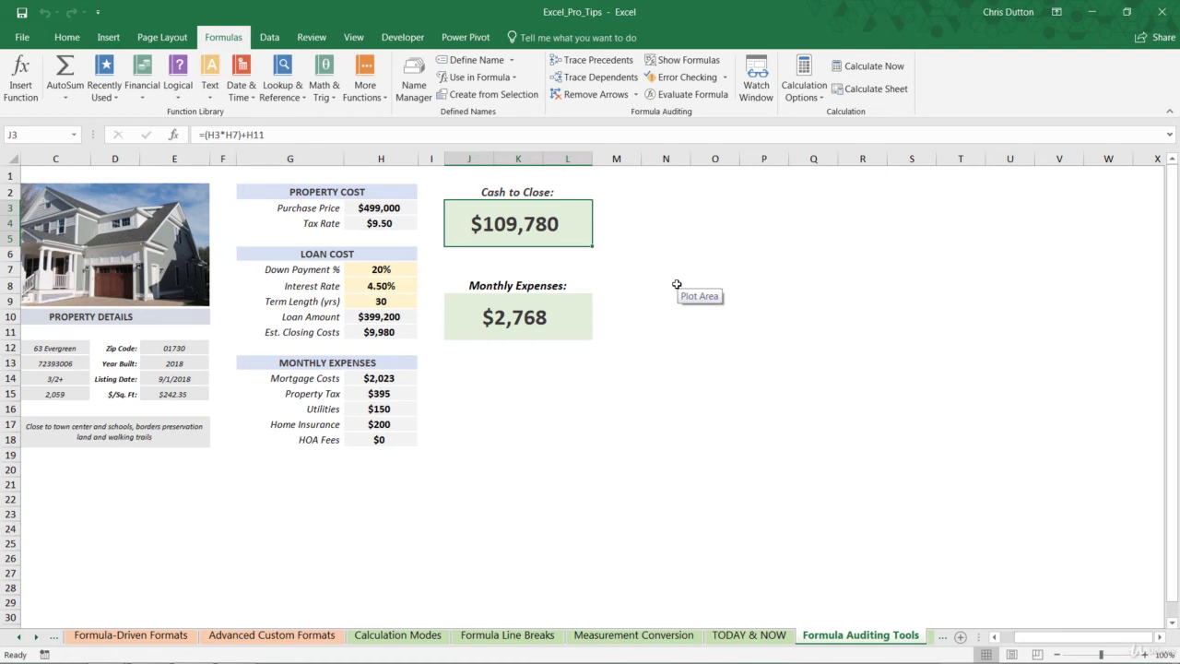
Enter the deliberately invalid value 10p% as the Down Payment % in H7.
{"action": "left_click_drag", "start_coordinate": [1056, 638], "coordinate": [1029, 638]}
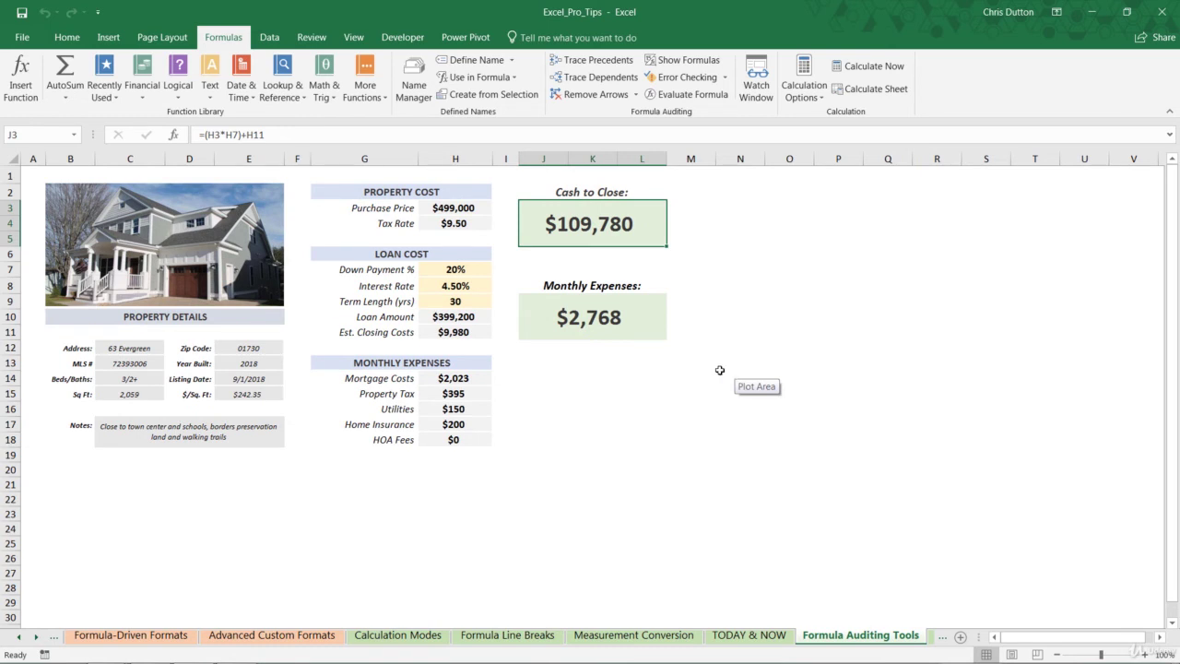
{"action": "left_click", "coordinate": [433, 269]}
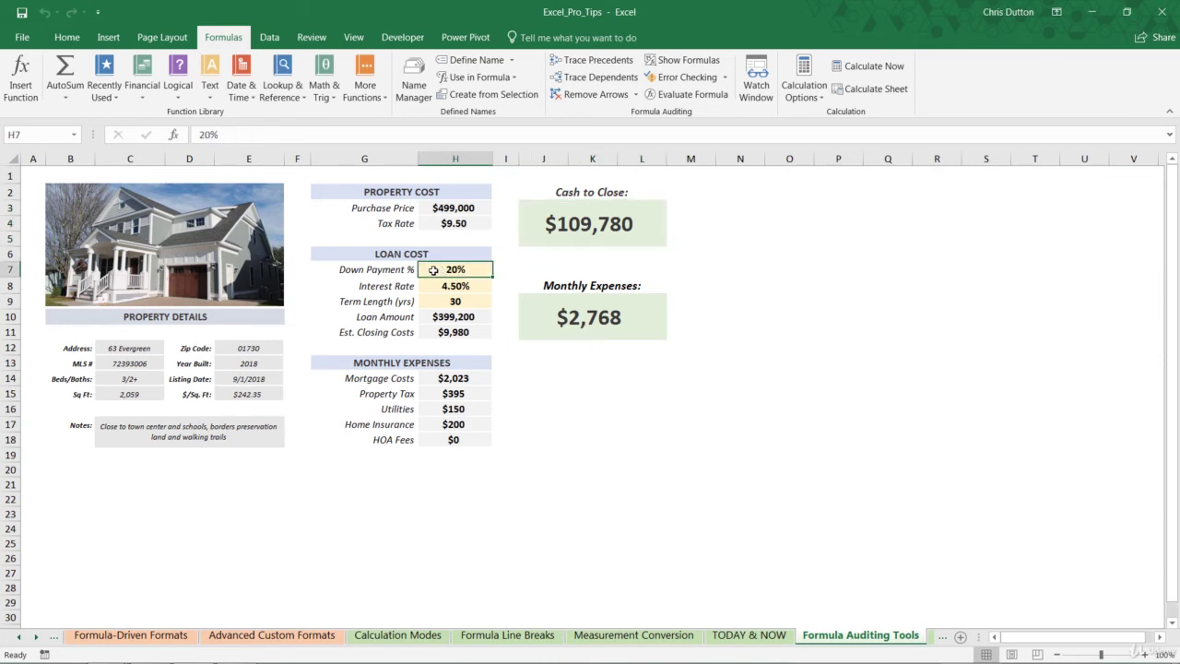
{"action": "type", "text": "10p"}
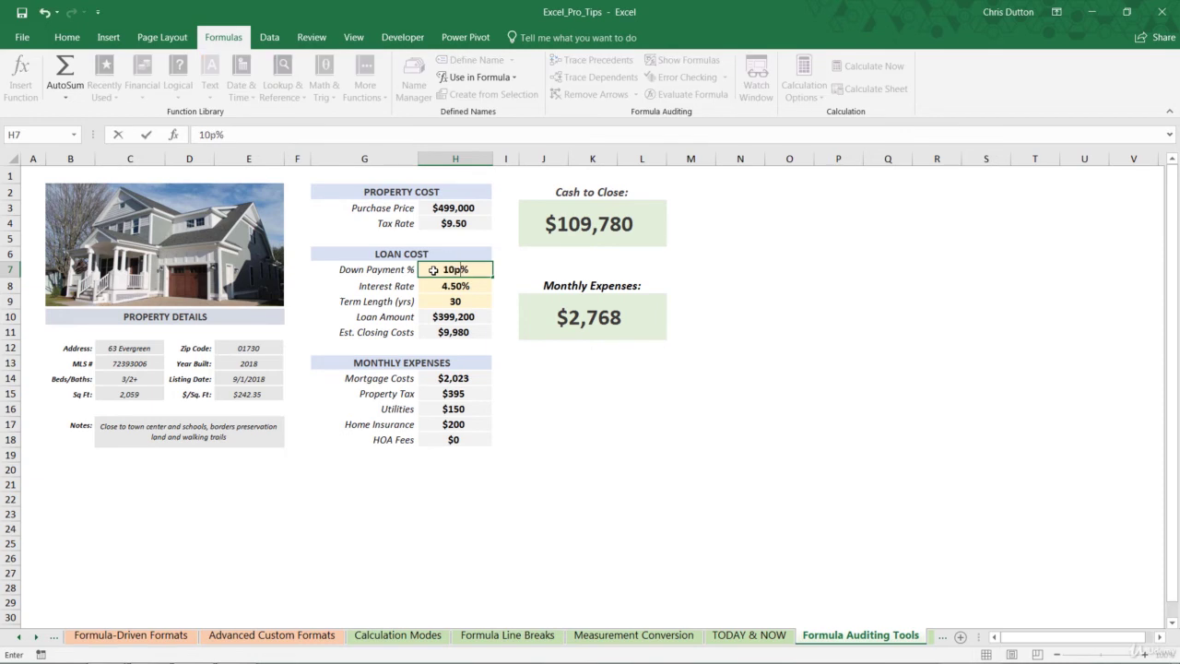
{"action": "key", "text": "Return"}
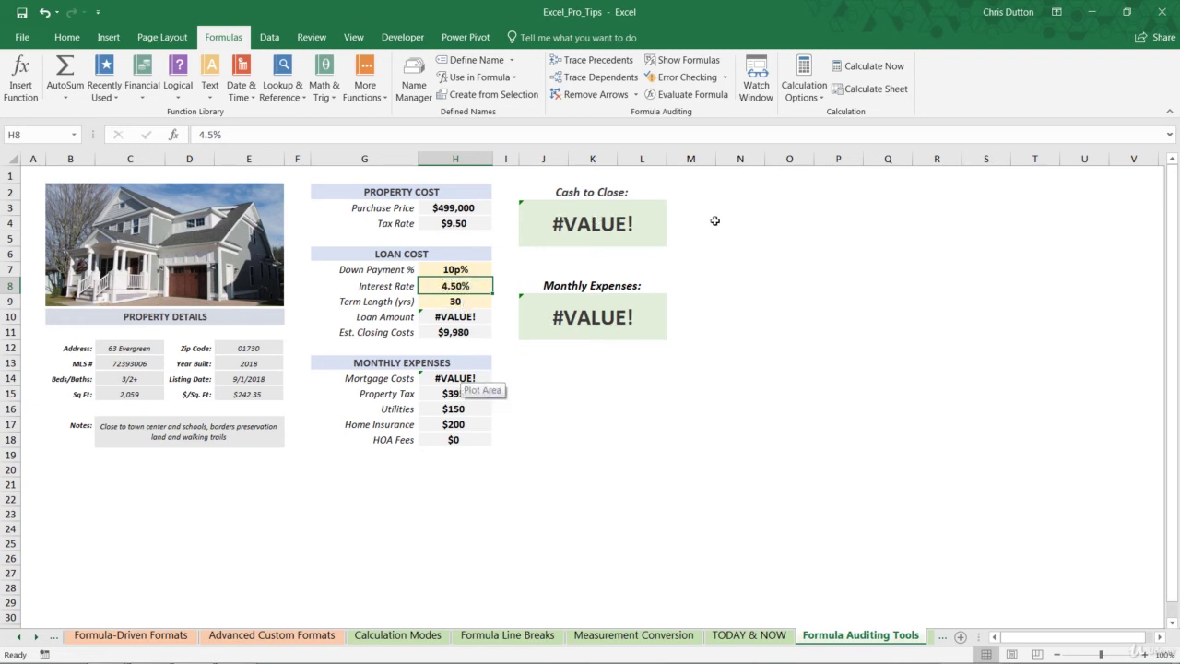
Run Error Checking on the sheet and go through the flagged cells J9, H10 and H14 to J3.
{"action": "left_click", "coordinate": [689, 79]}
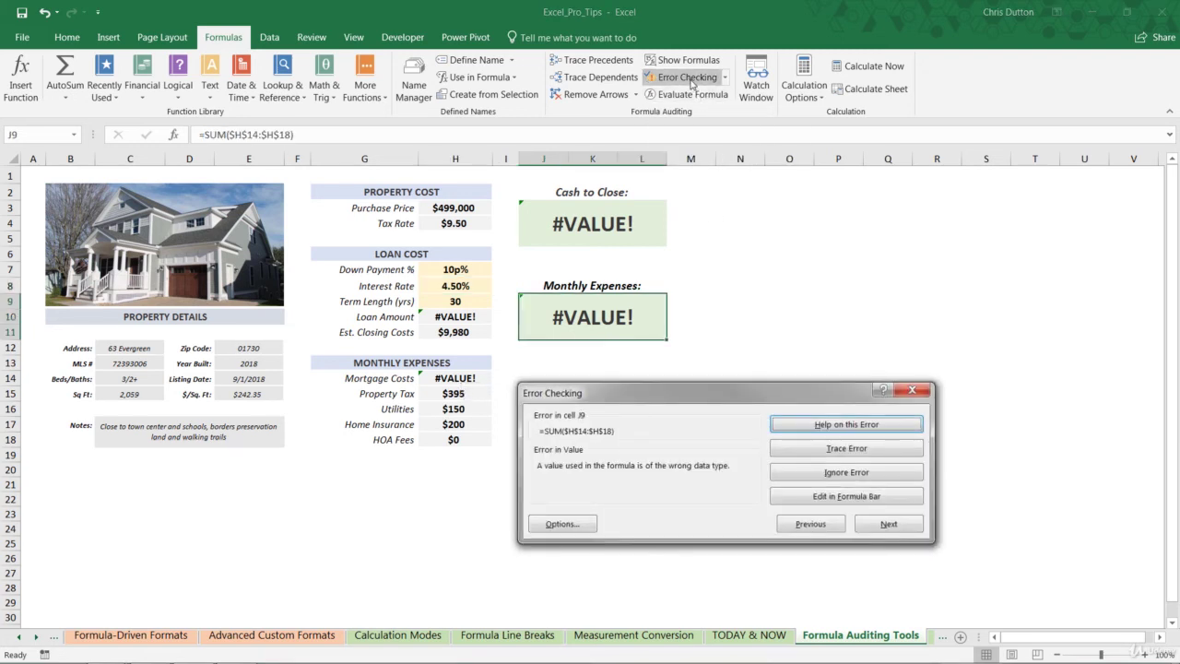
{"action": "left_click_drag", "start_coordinate": [685, 389], "coordinate": [677, 357]}
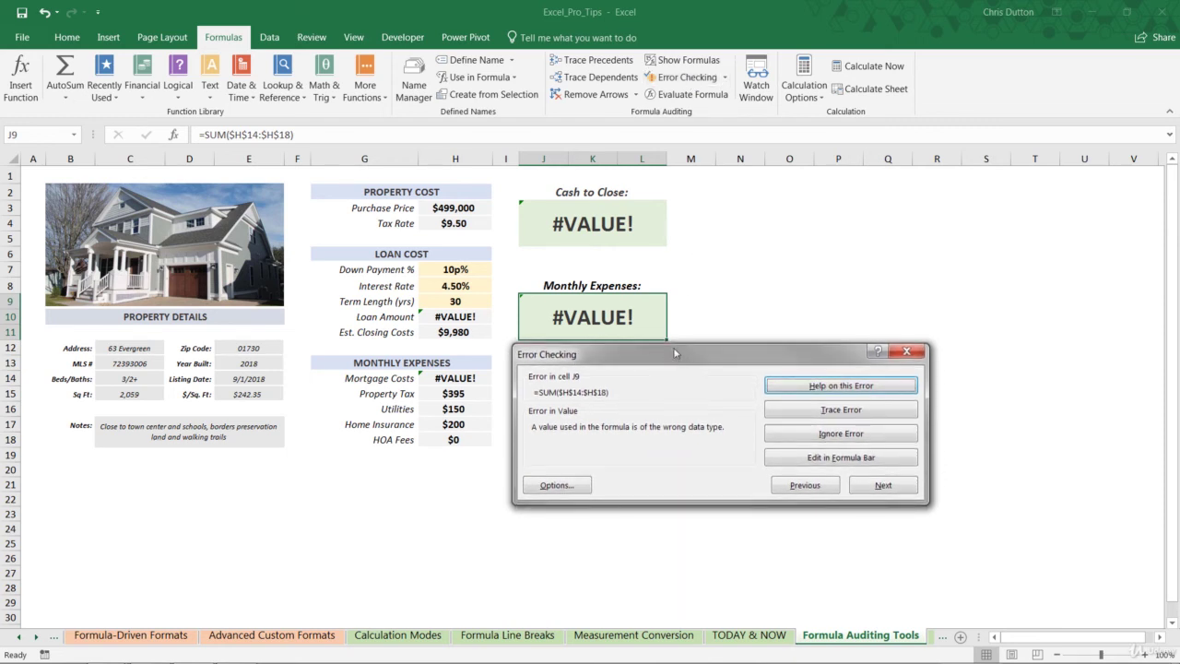
{"action": "left_click", "coordinate": [890, 489]}
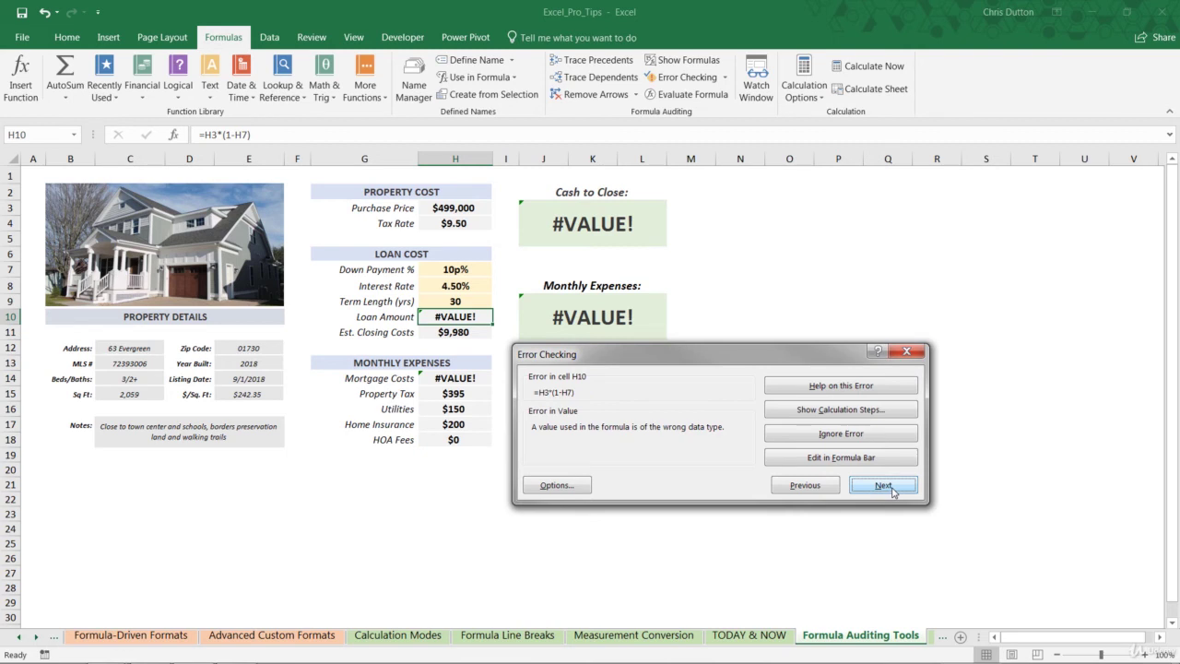
{"action": "left_click", "coordinate": [891, 490]}
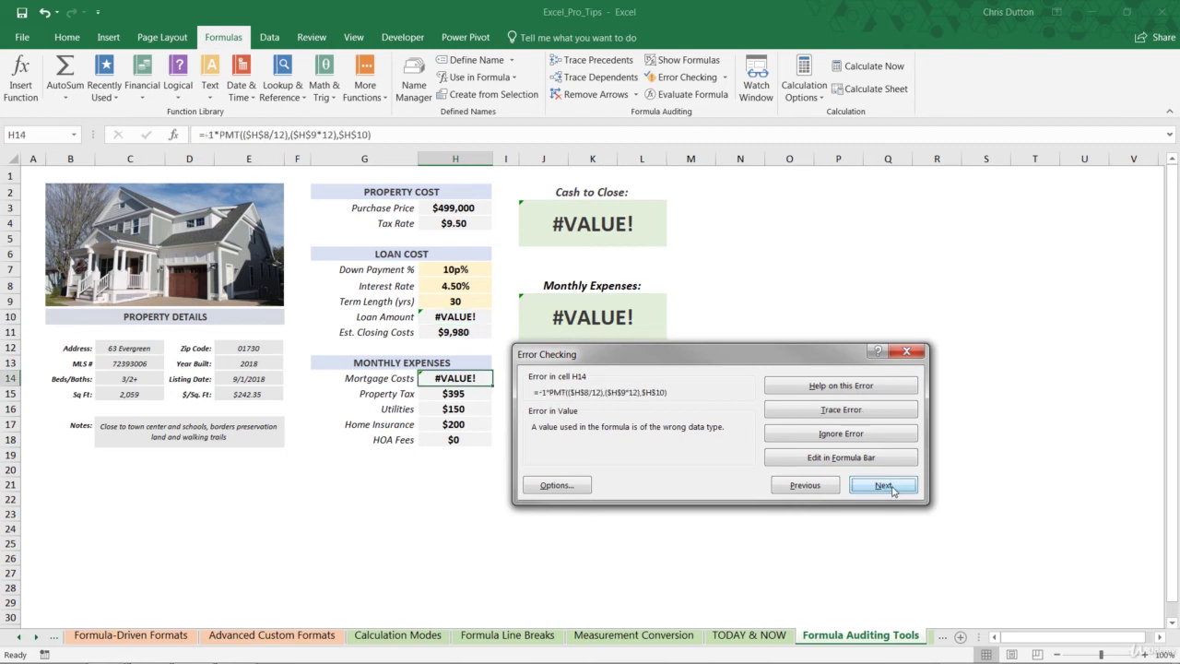
{"action": "left_click", "coordinate": [883, 486]}
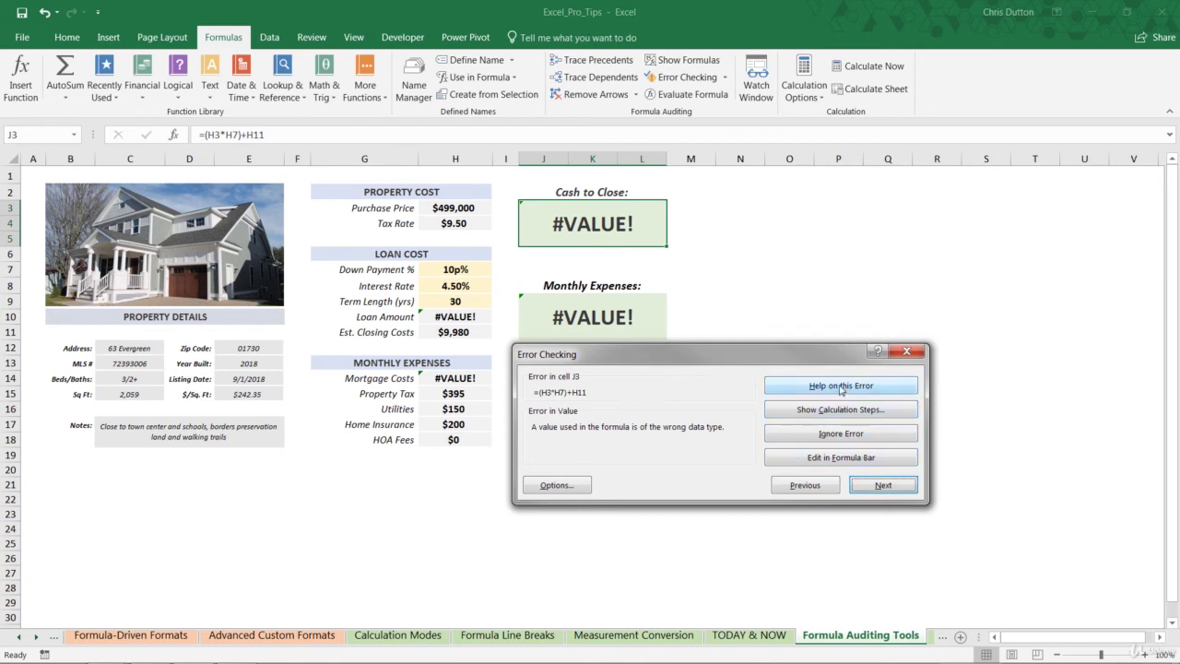
Show the calculation steps for the error in J3, evaluate them to the end, and finish the sheet's error check.
{"action": "left_click", "coordinate": [793, 410]}
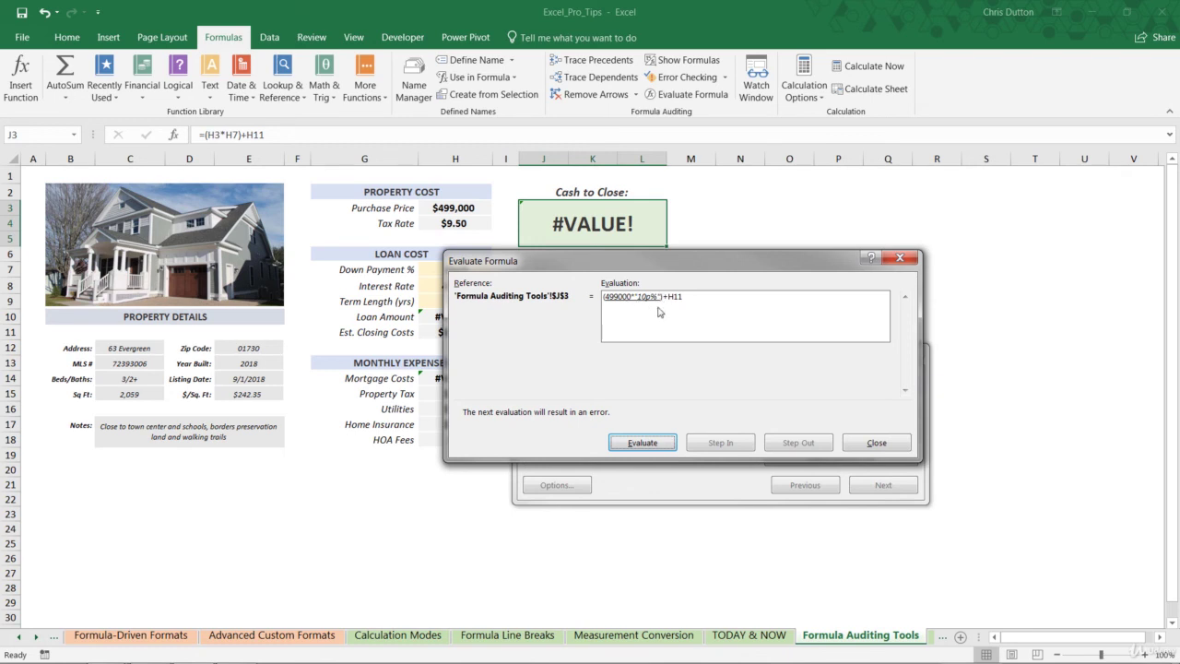
{"action": "left_click", "coordinate": [648, 441]}
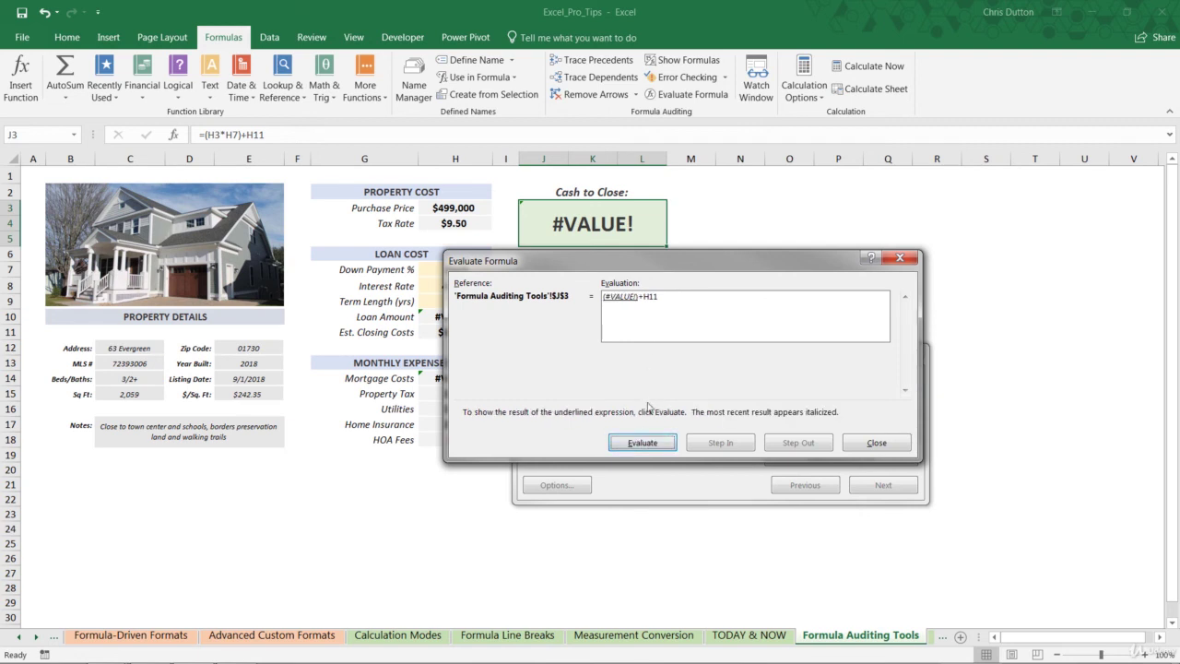
{"action": "left_click", "coordinate": [645, 444]}
{"action": "left_click", "coordinate": [643, 443]}
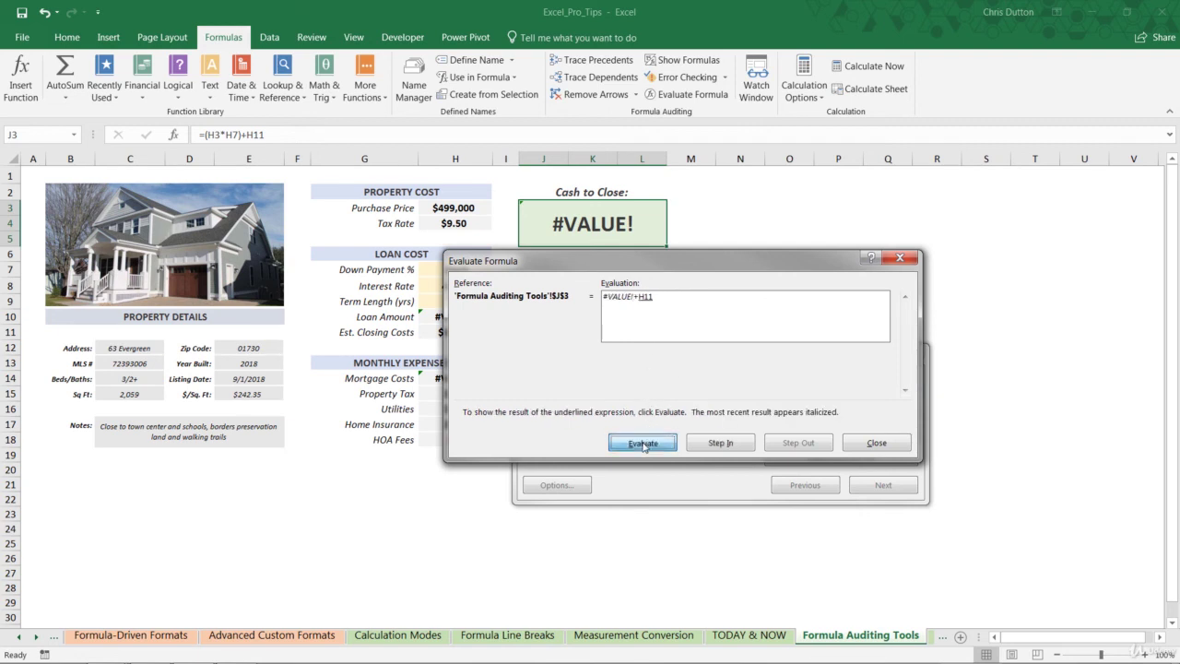
{"action": "left_click", "coordinate": [643, 443]}
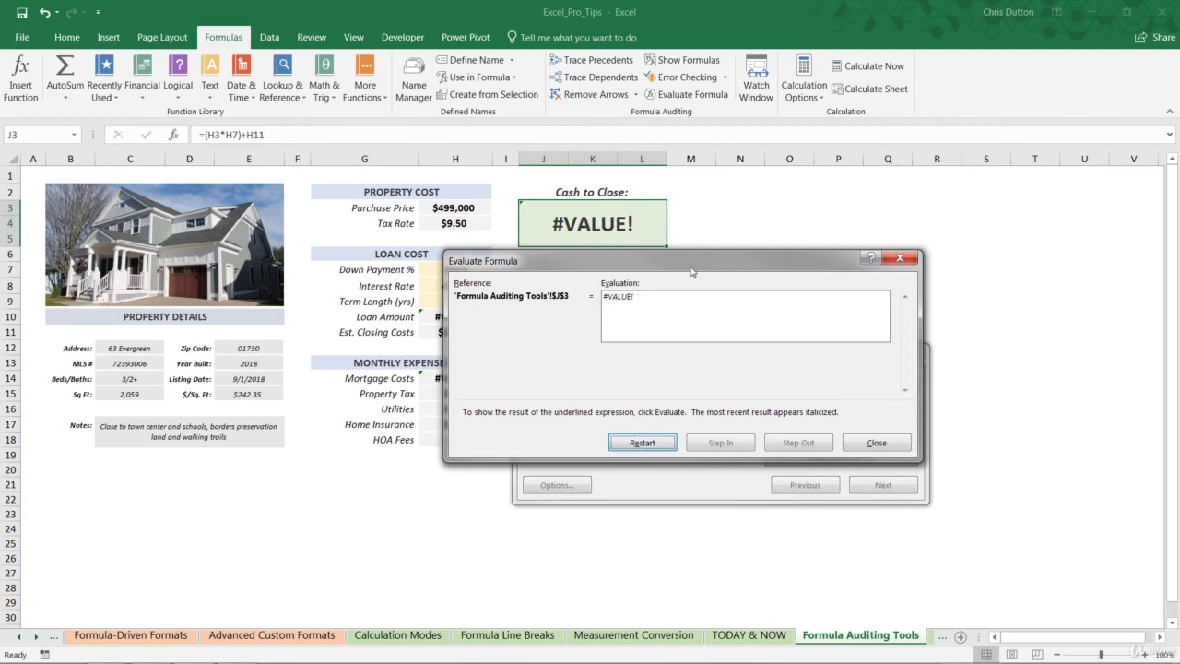
{"action": "left_click", "coordinate": [876, 441]}
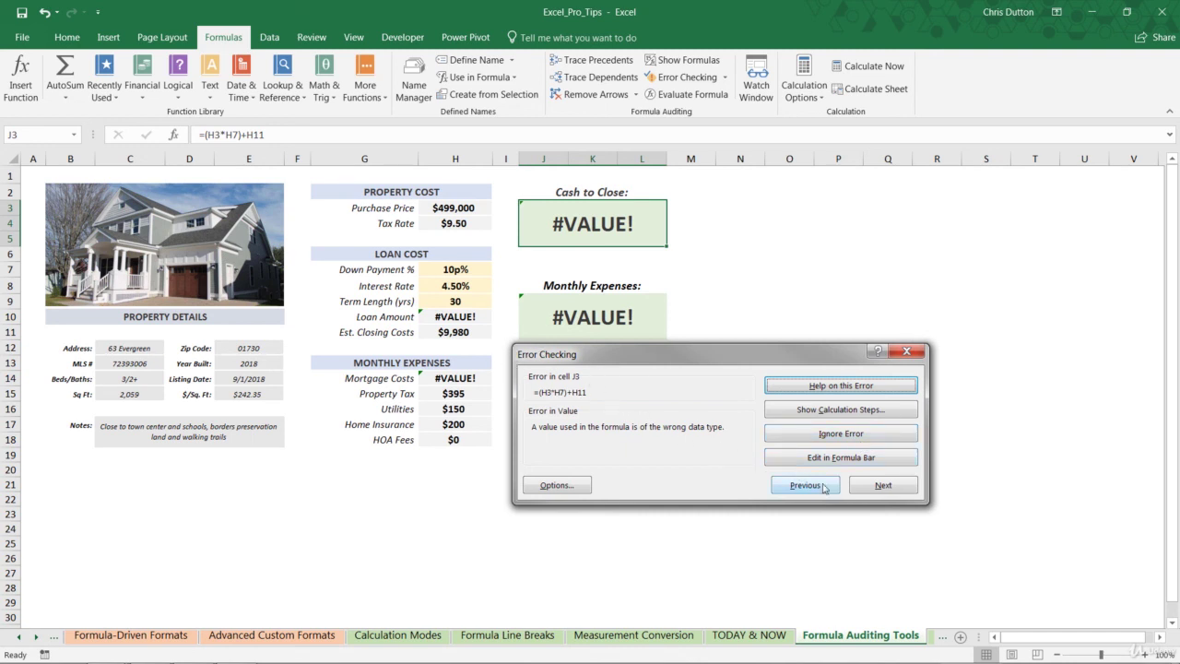
{"action": "left_click", "coordinate": [883, 484]}
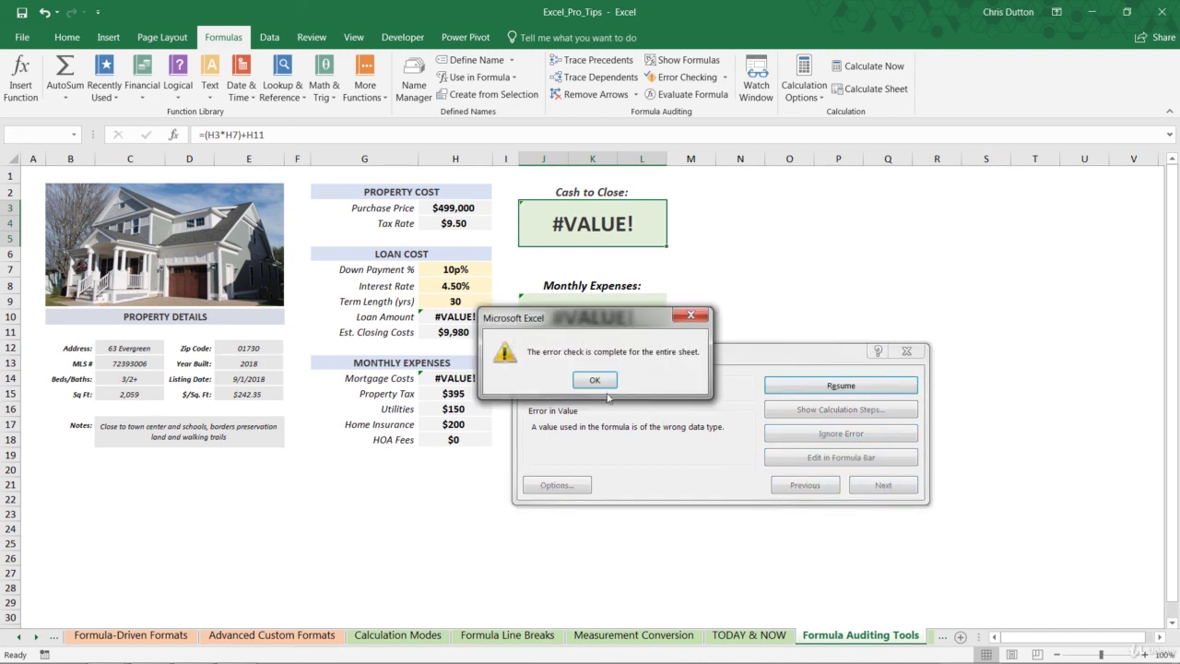
{"action": "left_click", "coordinate": [583, 383]}
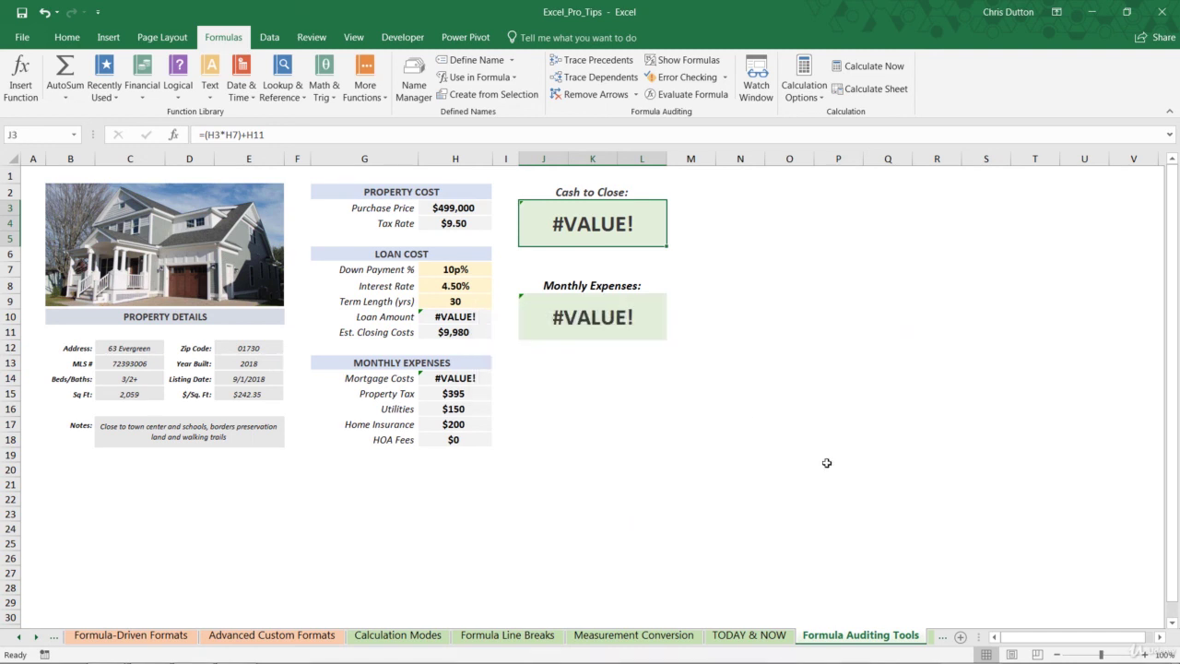
Trace the error in the Monthly Expenses cell J9 back to the Down Payment % cell, end the error check, and remove the tracer arrows.
{"action": "left_click", "coordinate": [586, 320]}
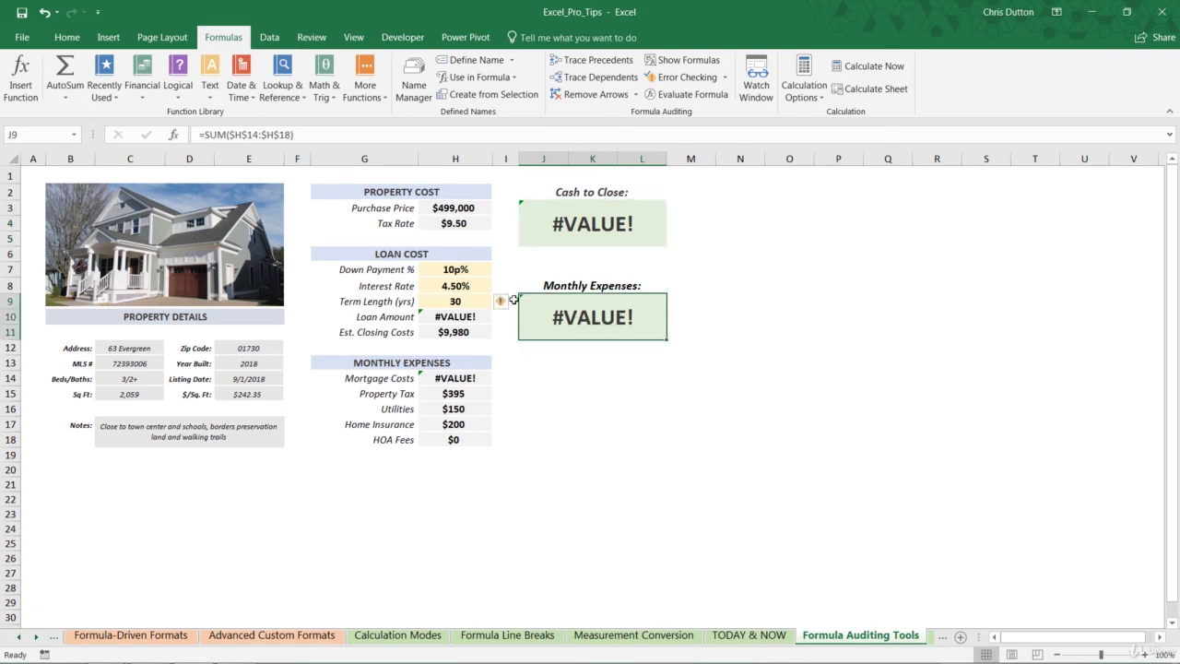
{"action": "left_click", "coordinate": [682, 76]}
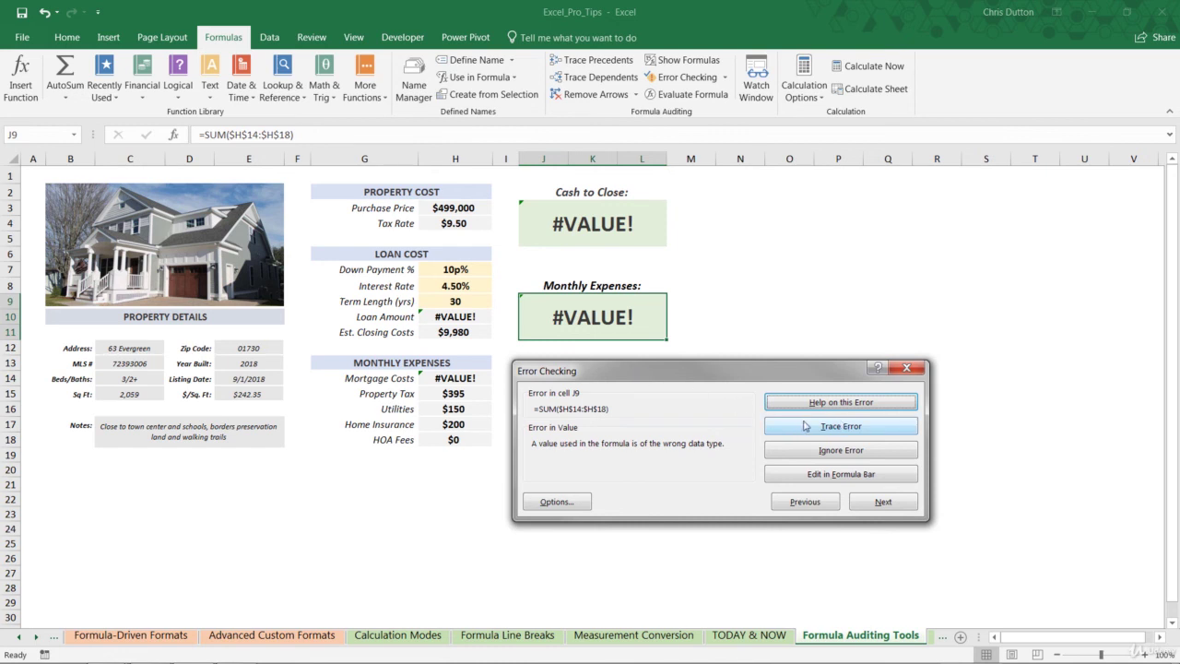
{"action": "left_click", "coordinate": [869, 427]}
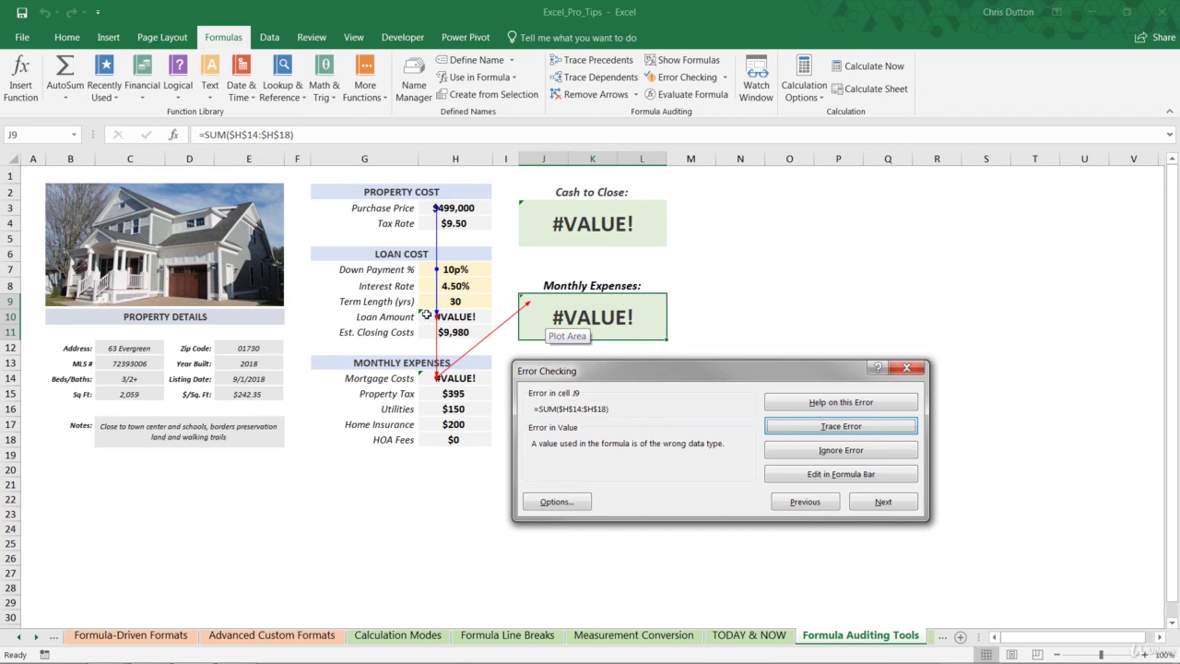
{"action": "left_click", "coordinate": [458, 268]}
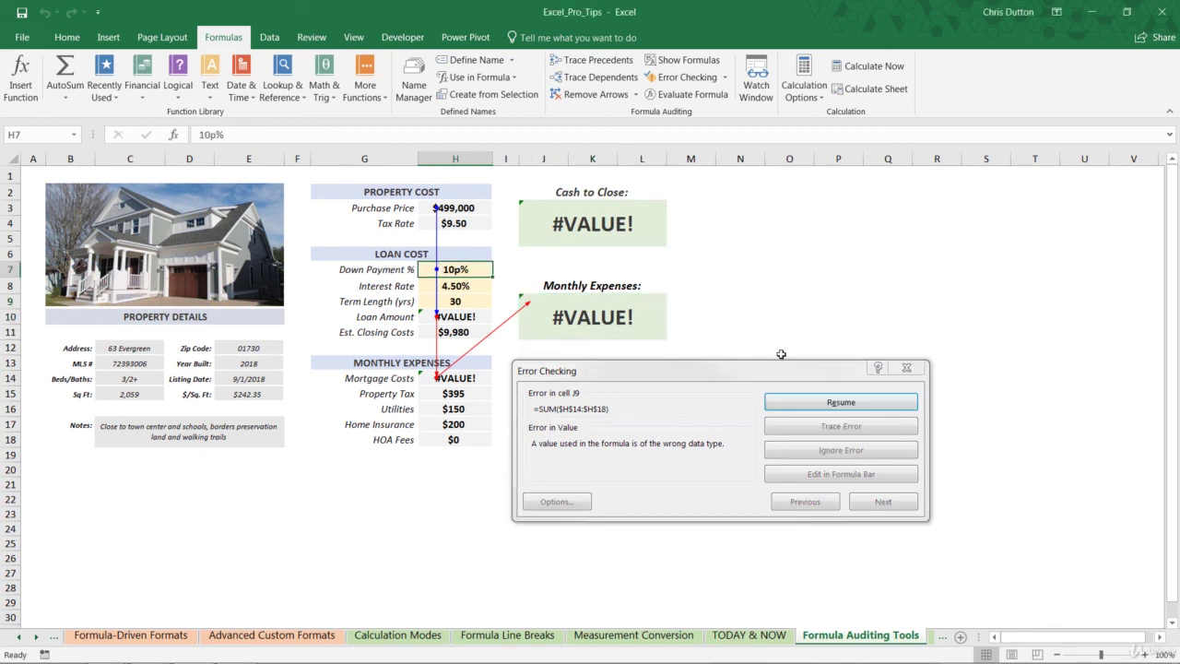
{"action": "left_click", "coordinate": [864, 403]}
{"action": "left_click", "coordinate": [906, 367]}
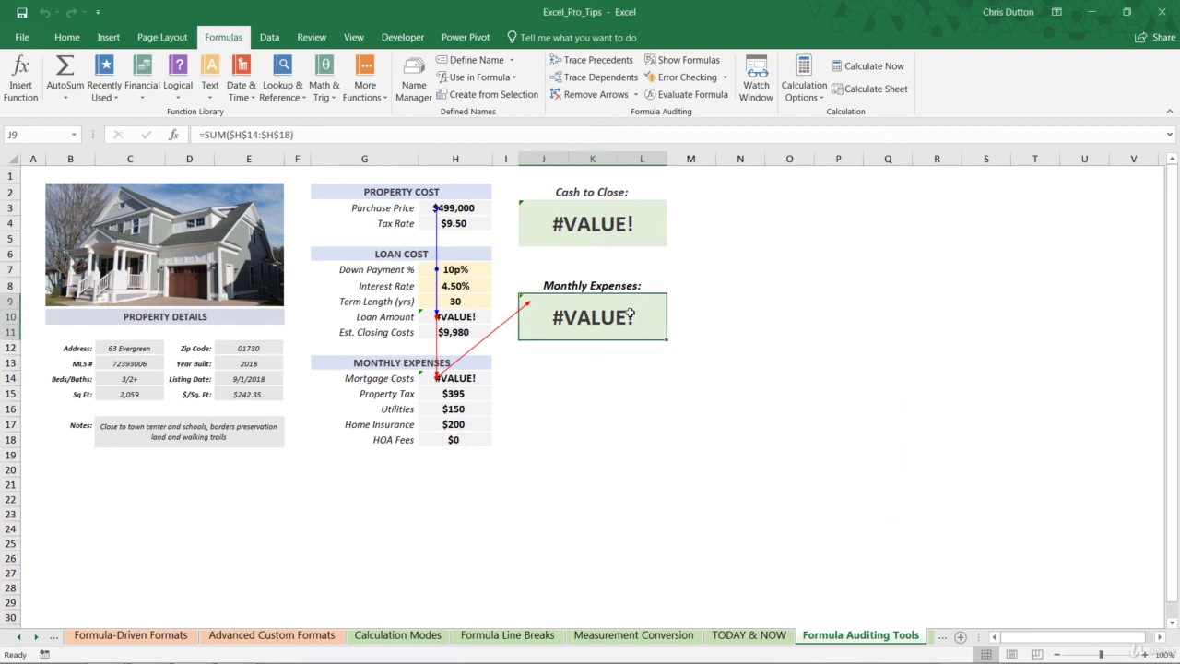
{"action": "left_click", "coordinate": [590, 94]}
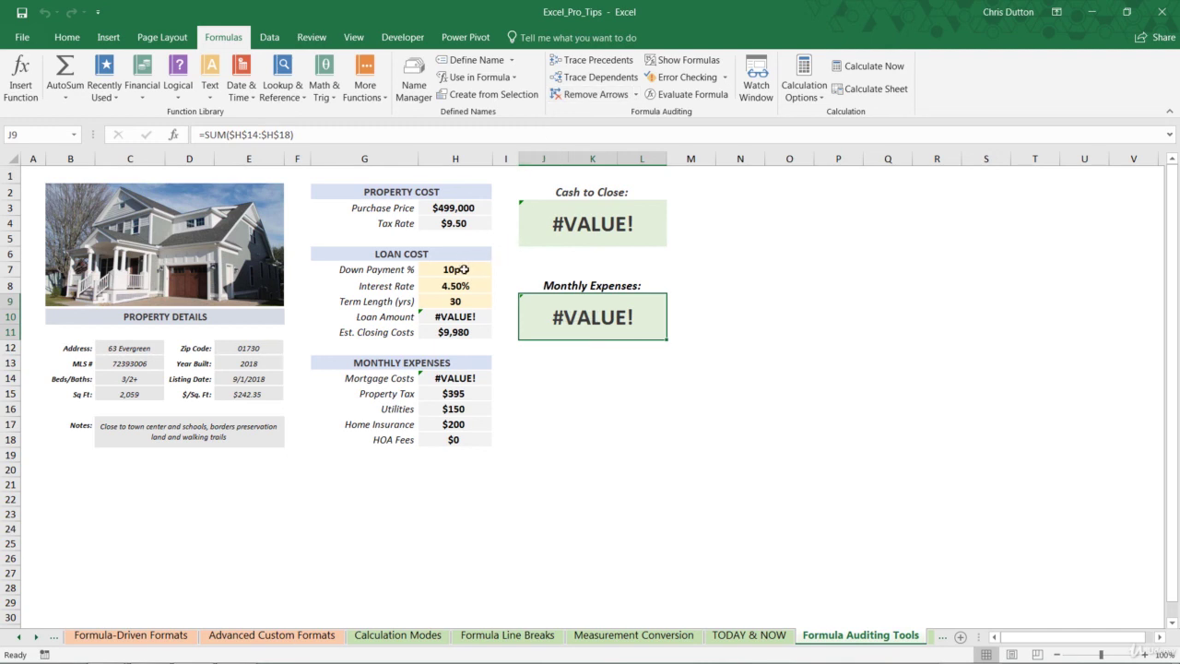
Correct the Down Payment % in H7 to 10%.
{"action": "left_click", "coordinate": [466, 269]}
{"action": "key", "text": "F2"}
{"action": "key", "text": "Left"}
{"action": "key", "text": "BackSpace"}
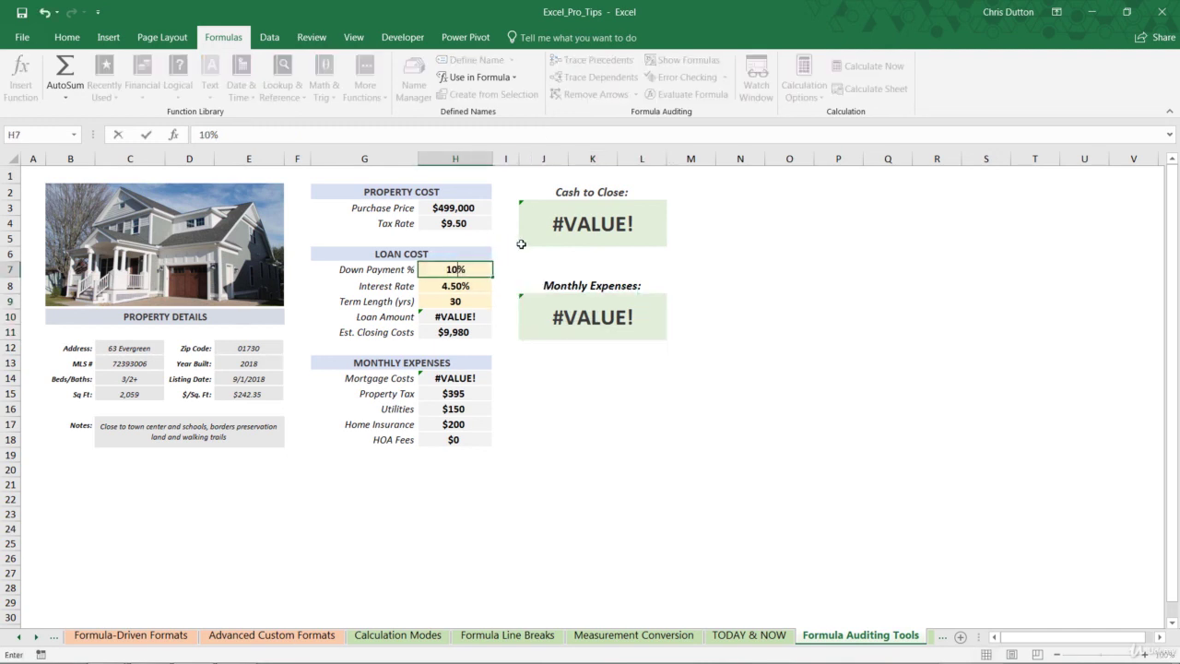
{"action": "key", "text": "Return"}
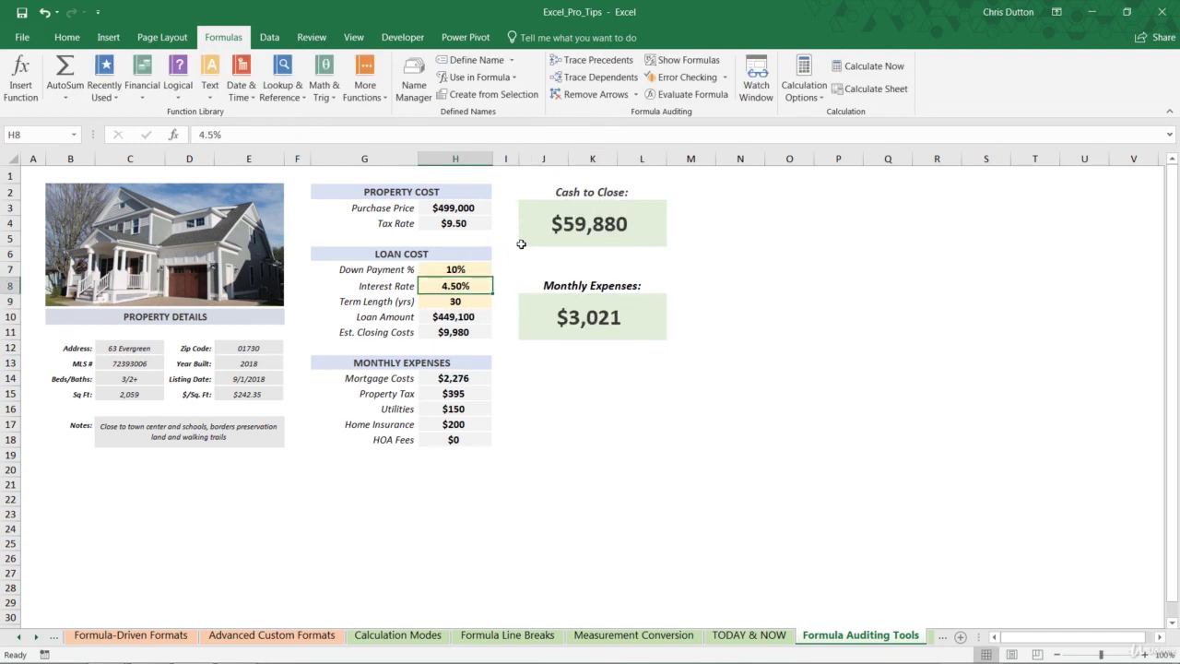